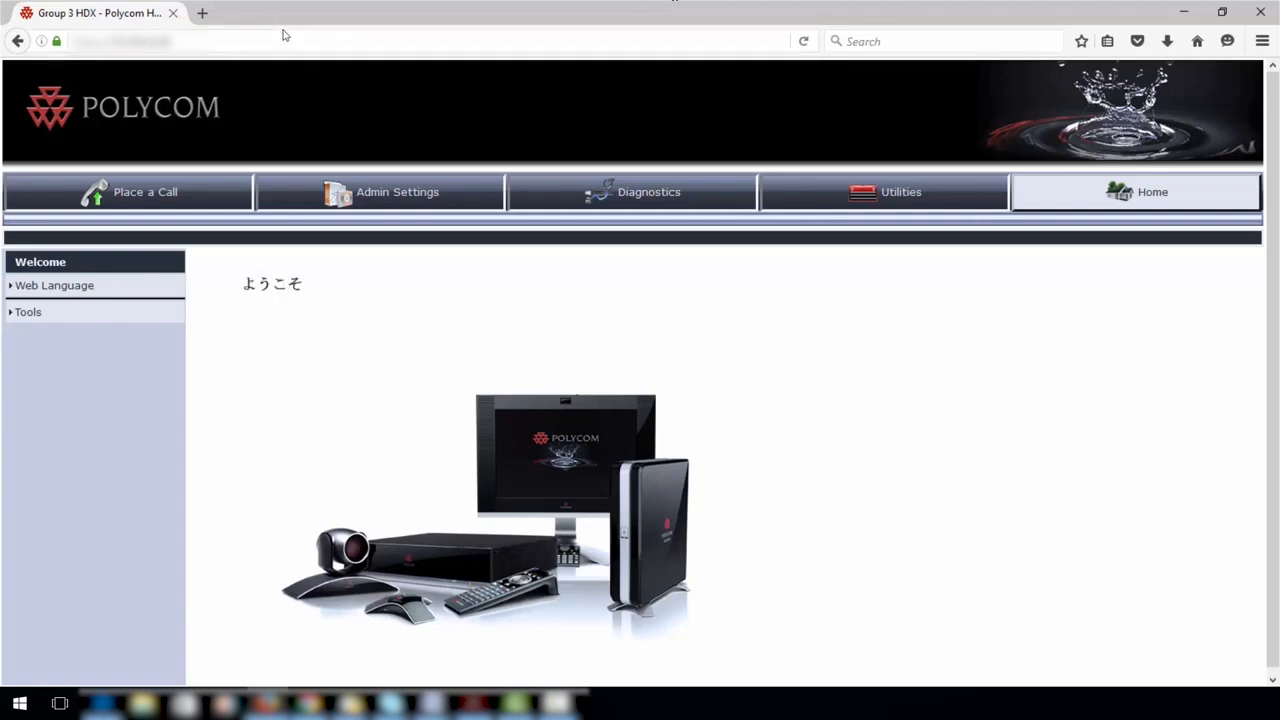
Step: Open the IP Network admin settings of the HDX system and enable IP H.323
{"action": "left_click", "coordinate": [374, 197]}
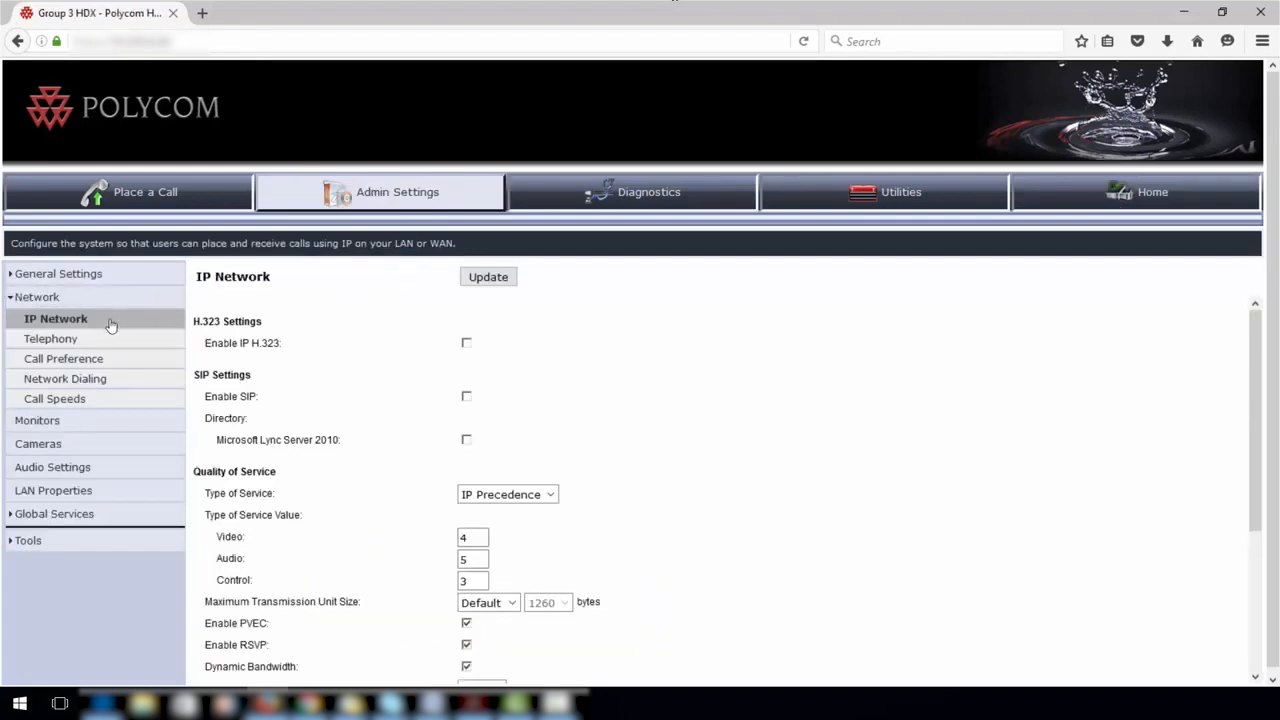
{"action": "left_click", "coordinate": [45, 298]}
{"action": "left_click", "coordinate": [47, 299]}
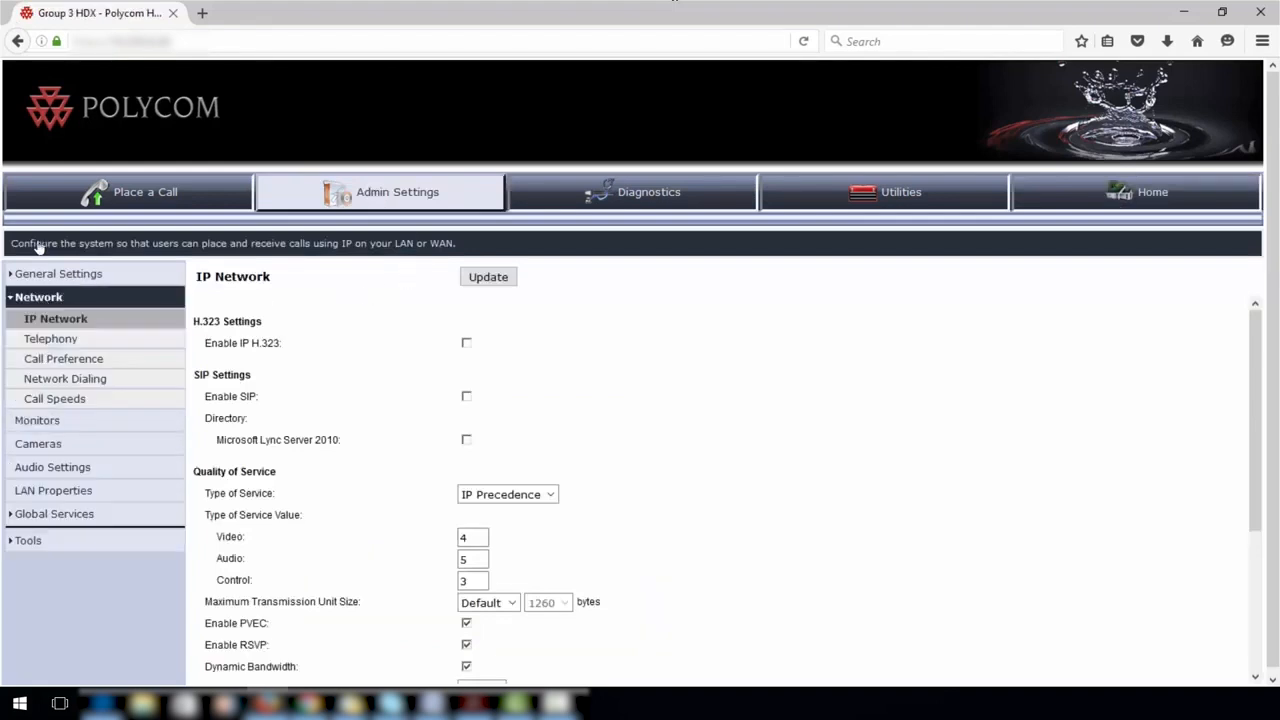
{"action": "left_click", "coordinate": [51, 319]}
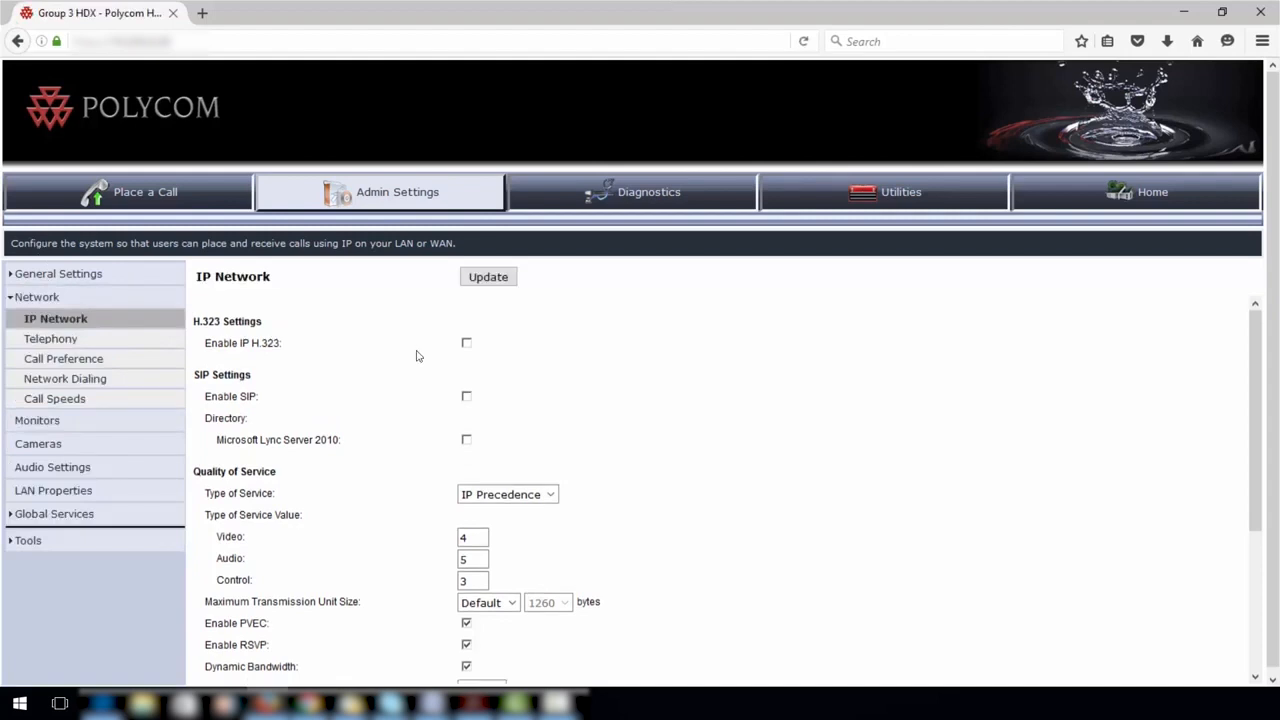
{"action": "left_click", "coordinate": [466, 343]}
{"action": "scroll", "coordinate": [598, 345], "scroll_direction": "down", "scroll_amount": 2}
{"action": "scroll", "coordinate": [597, 346], "scroll_direction": "up", "scroll_amount": 1}
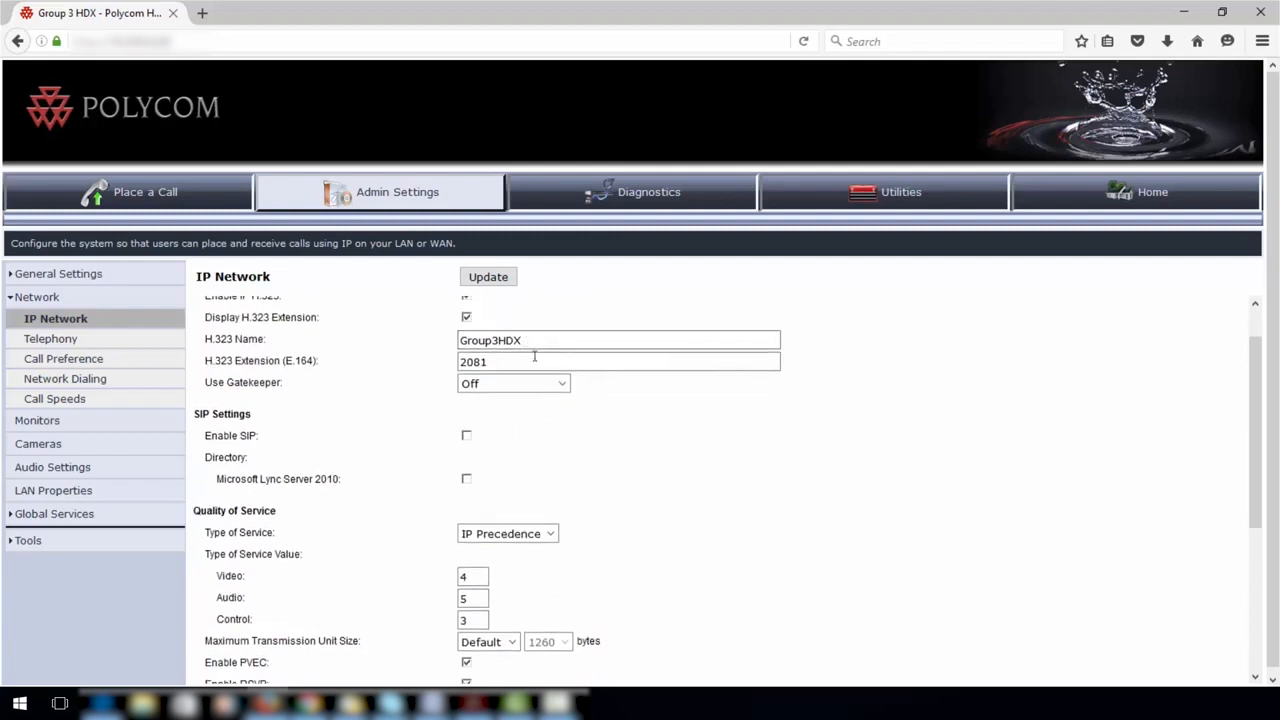
Step: Set the H.323 gatekeeper use to Specify and enter the primary gatekeeper's IP address
{"action": "left_click_drag", "start_coordinate": [524, 343], "coordinate": [429, 277]}
{"action": "left_click", "coordinate": [523, 361]}
{"action": "left_click", "coordinate": [563, 386]}
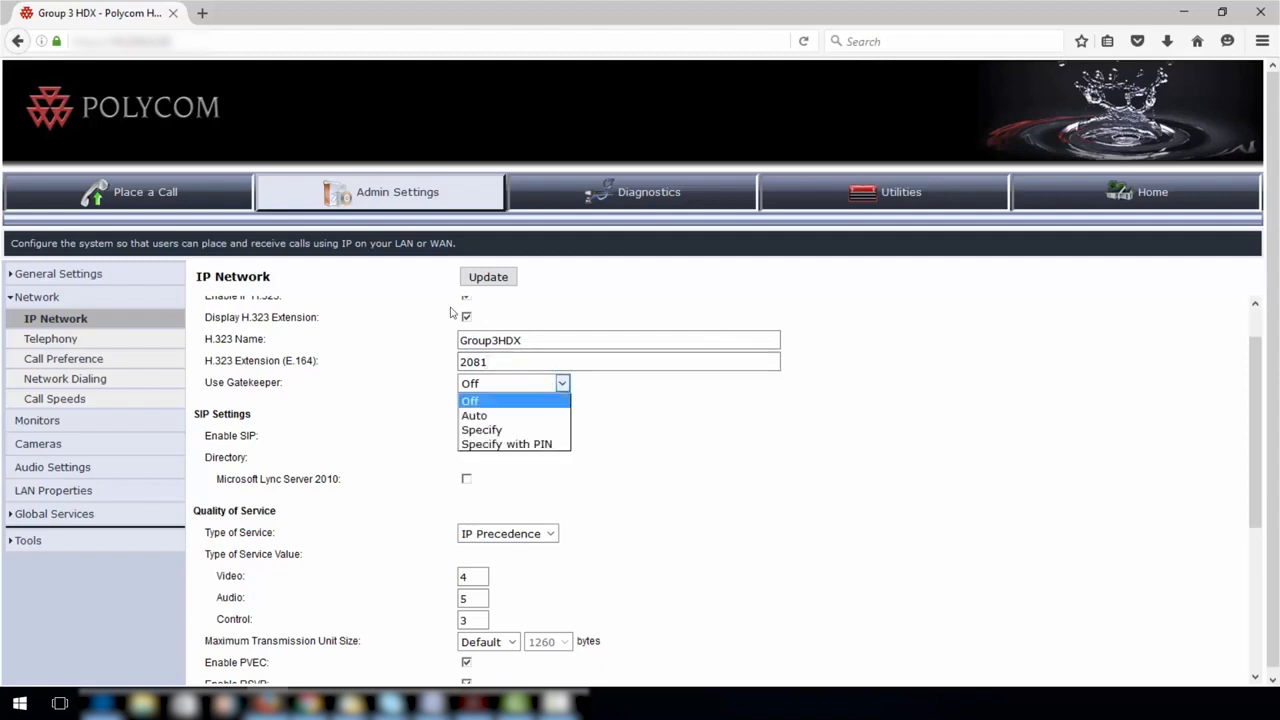
{"action": "left_click", "coordinate": [503, 433]}
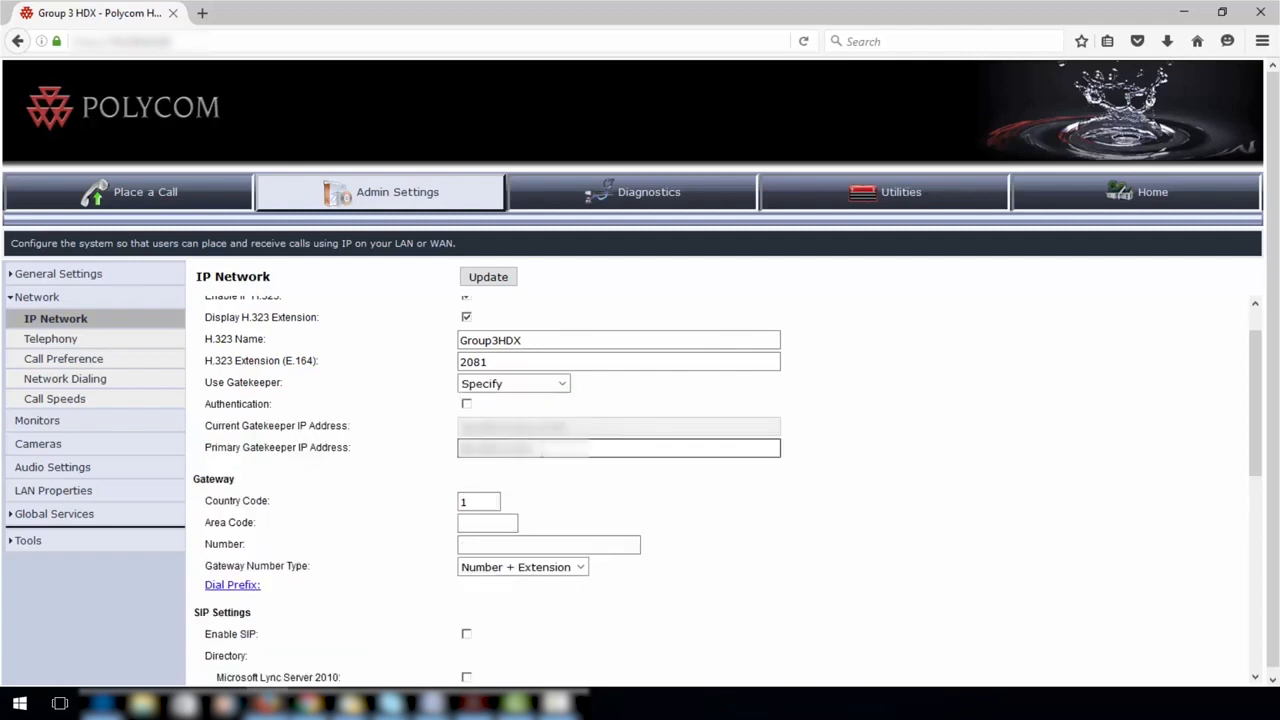
{"action": "type", "text": "192.16"}
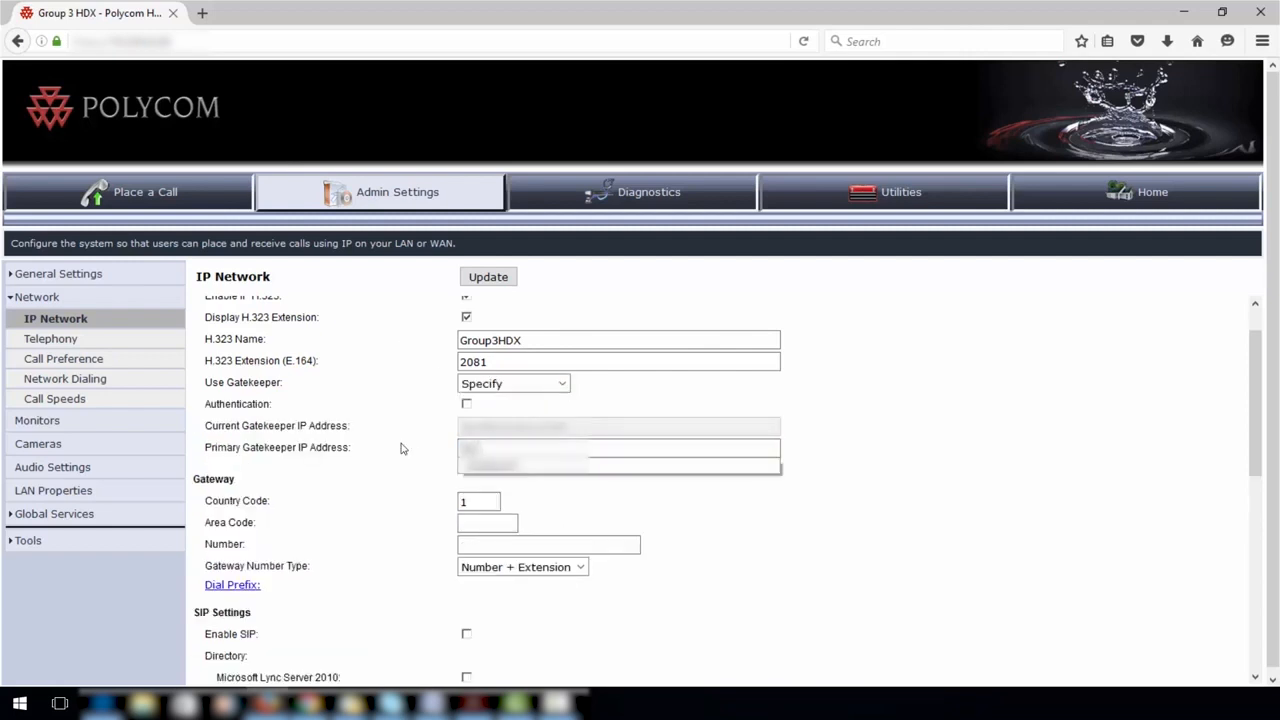
{"action": "type", "text": ".0.100"}
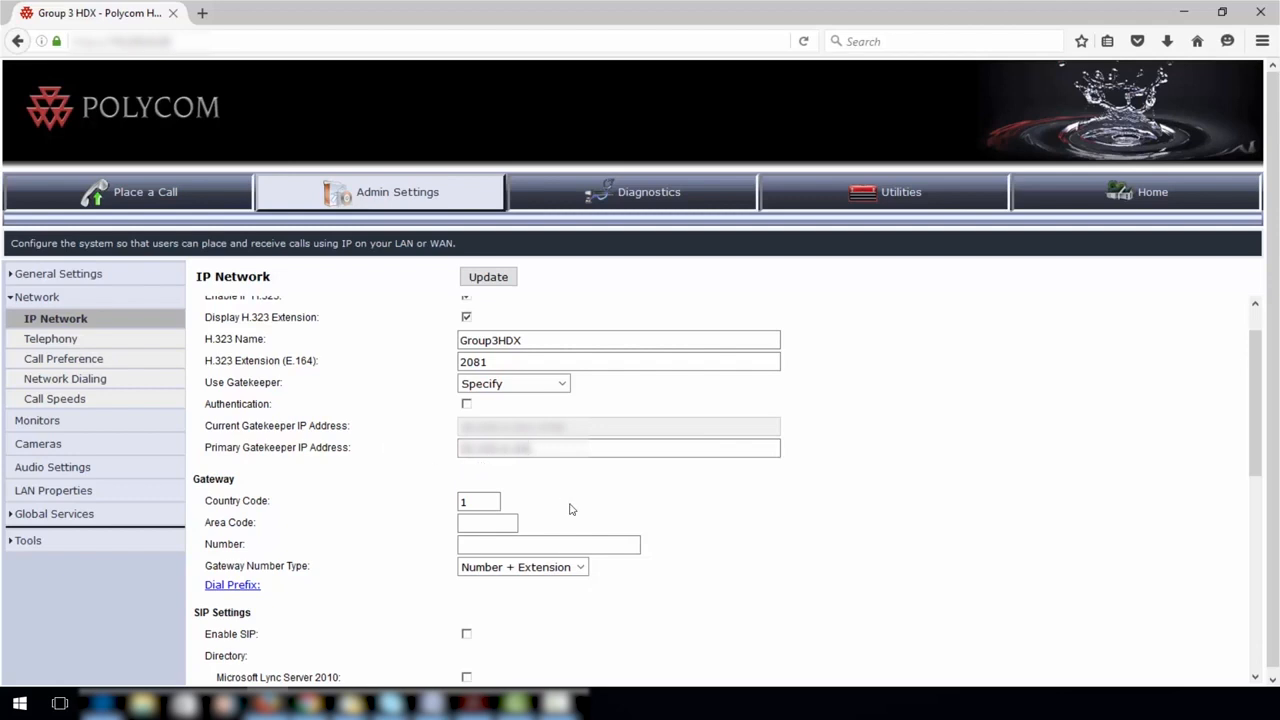
Step: Enable SIP, keep the SIP server configuration on Specify, and enter the SIP server's IP address
{"action": "scroll", "coordinate": [572, 516], "scroll_direction": "down", "scroll_amount": 3}
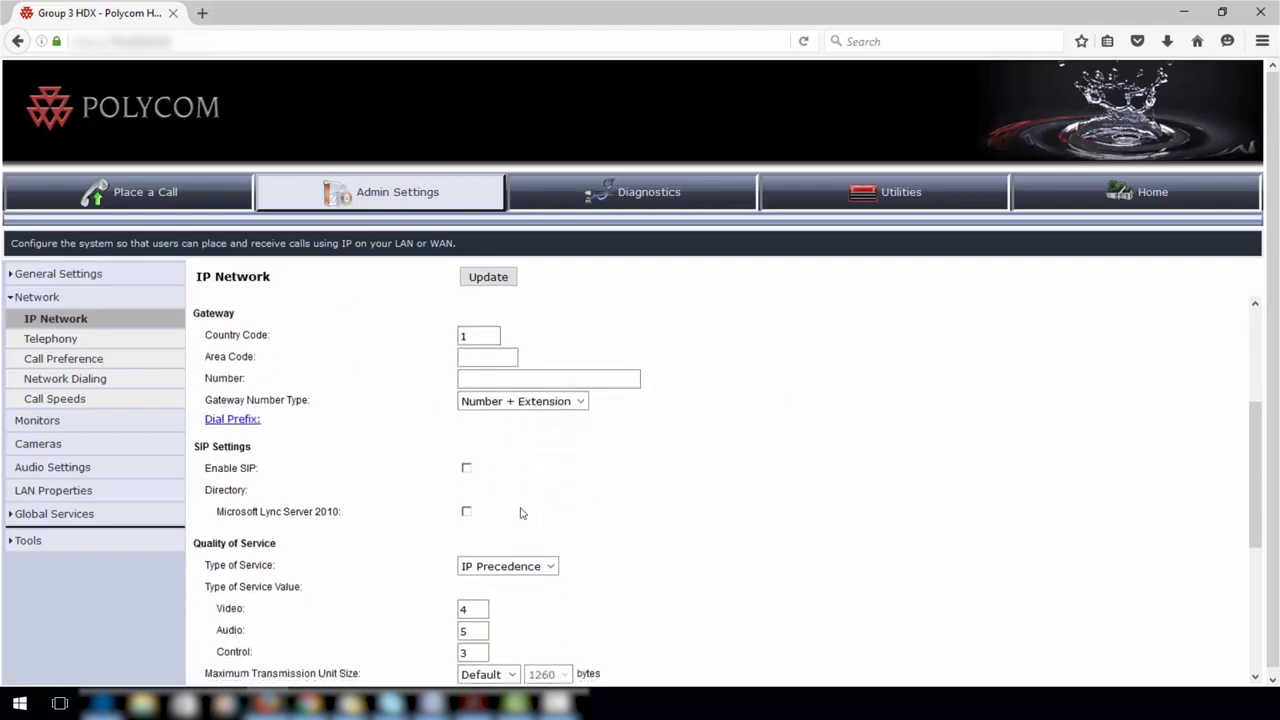
{"action": "left_click", "coordinate": [466, 469]}
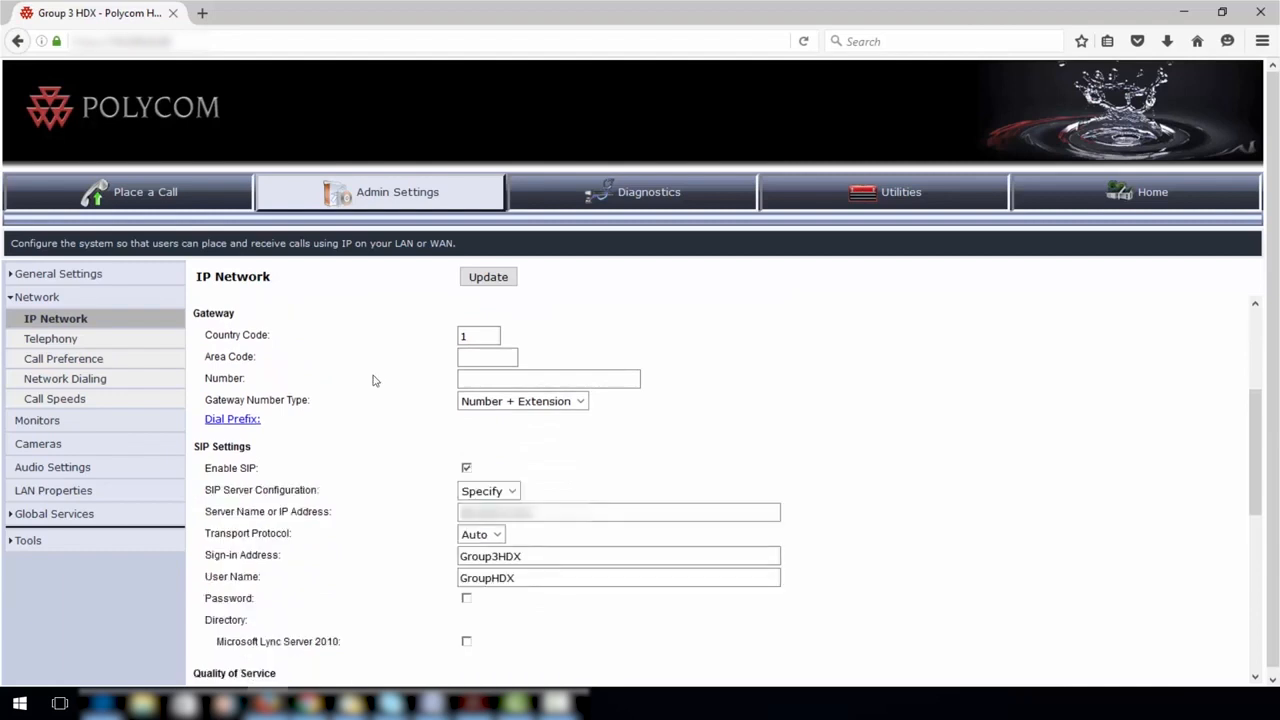
{"action": "left_click", "coordinate": [513, 492]}
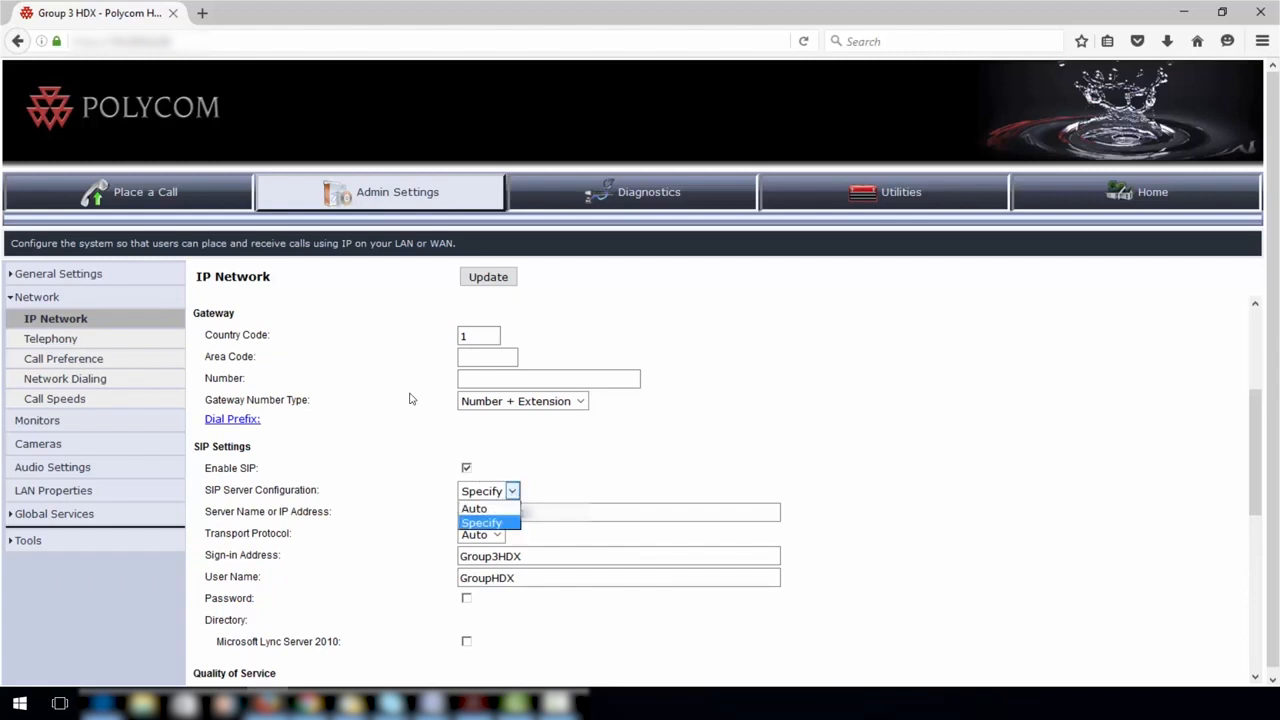
{"action": "key", "text": "Return"}
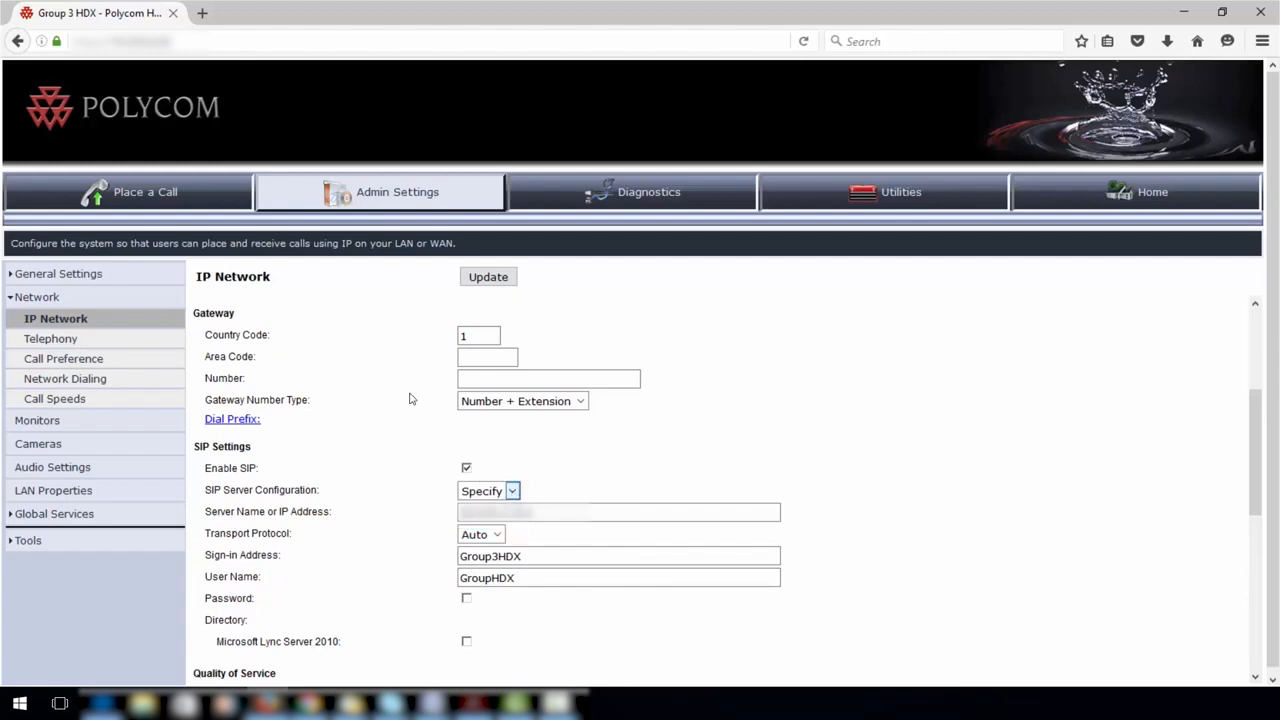
{"action": "key", "text": "Tab"}
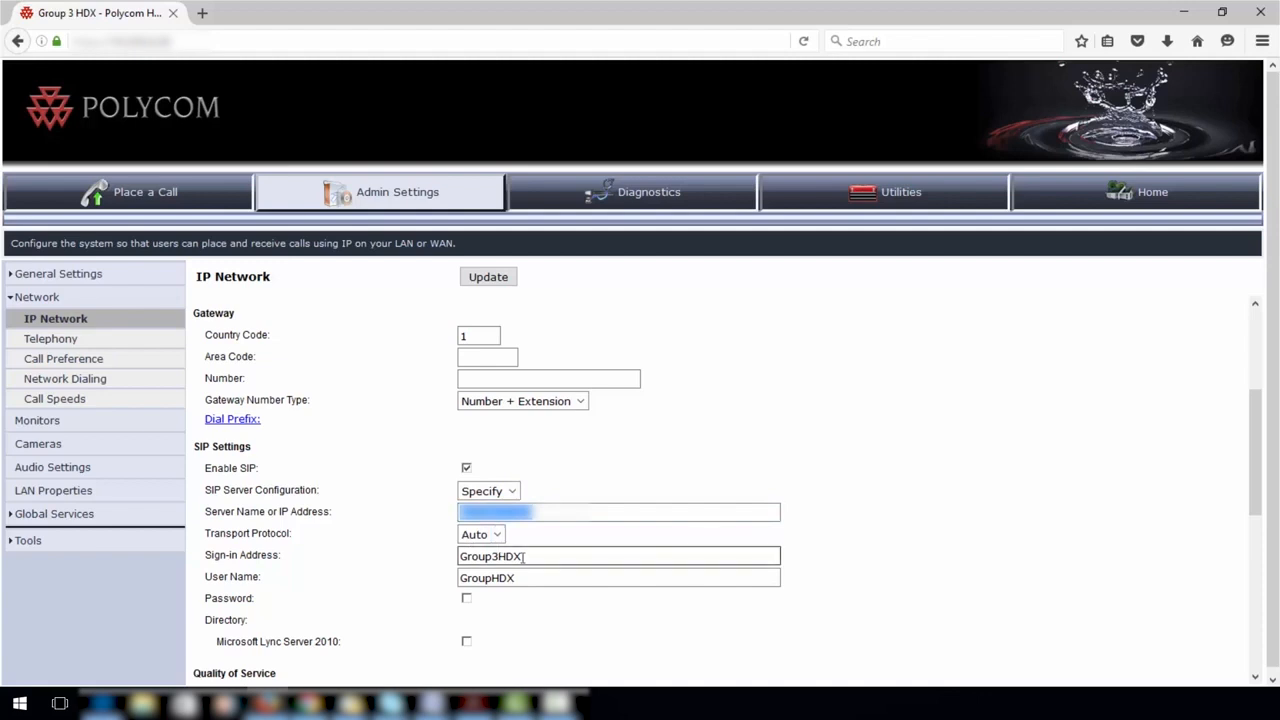
{"action": "type", "text": "10.223"}
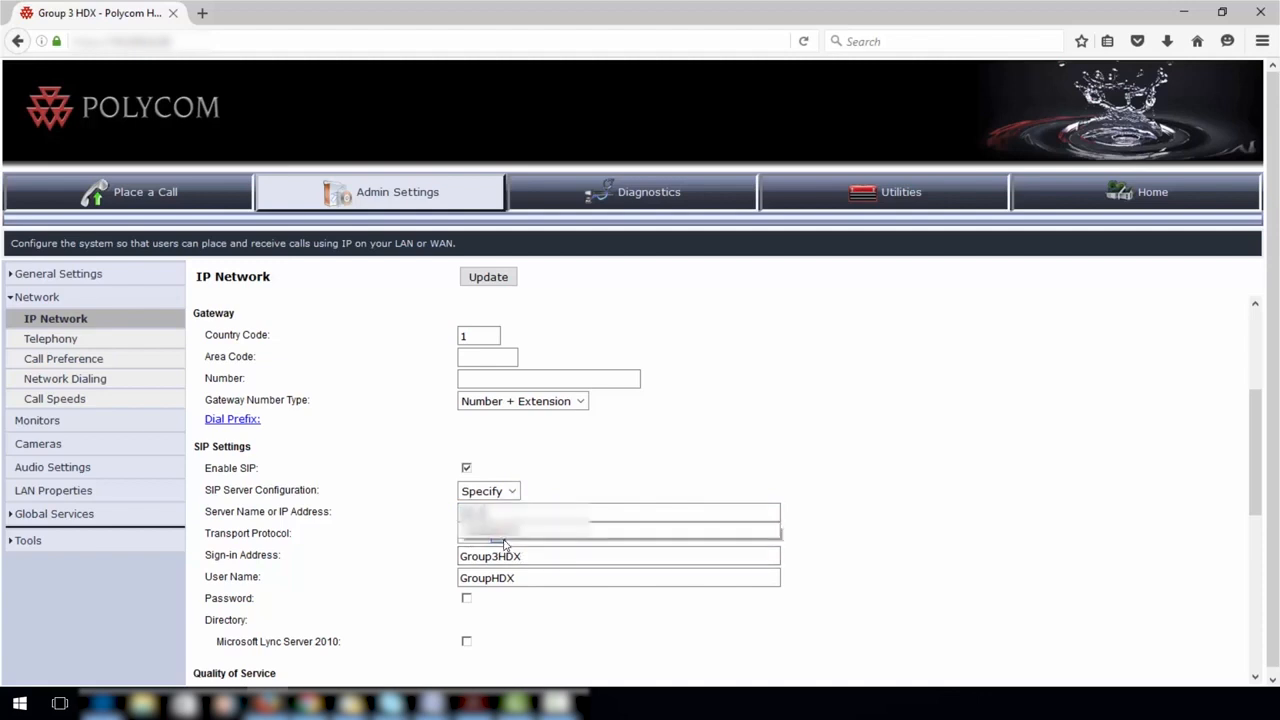
{"action": "type", "text": ".1"}
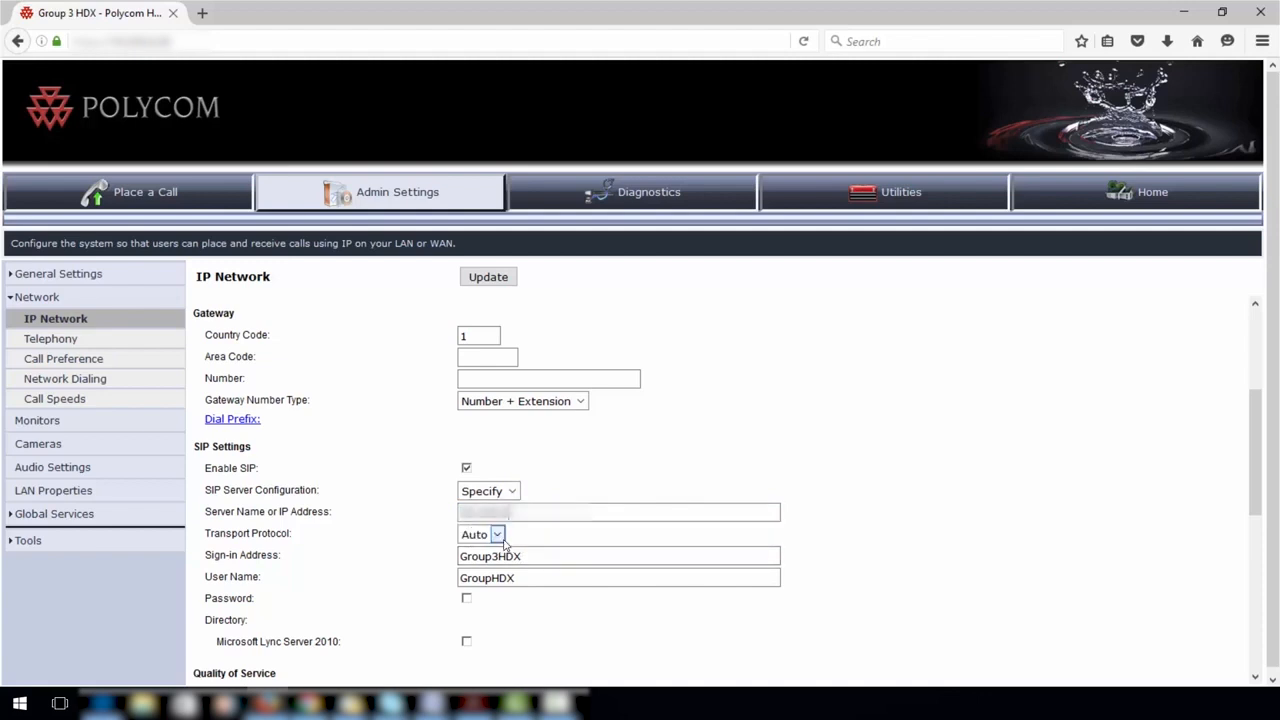
{"action": "type", "text": "00.1"}
Step: Check the SIP sign-in address and user name, and apply the updated IP network settings
{"action": "left_click", "coordinate": [522, 552]}
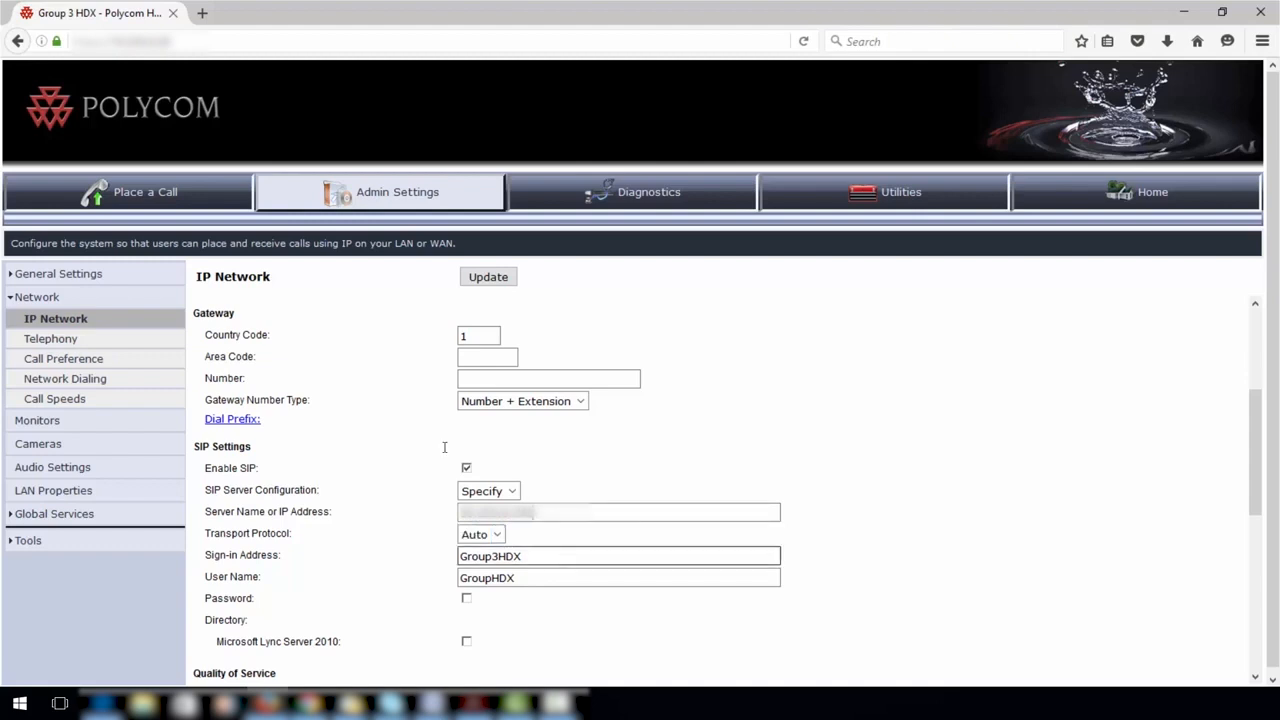
{"action": "left_click", "coordinate": [557, 579]}
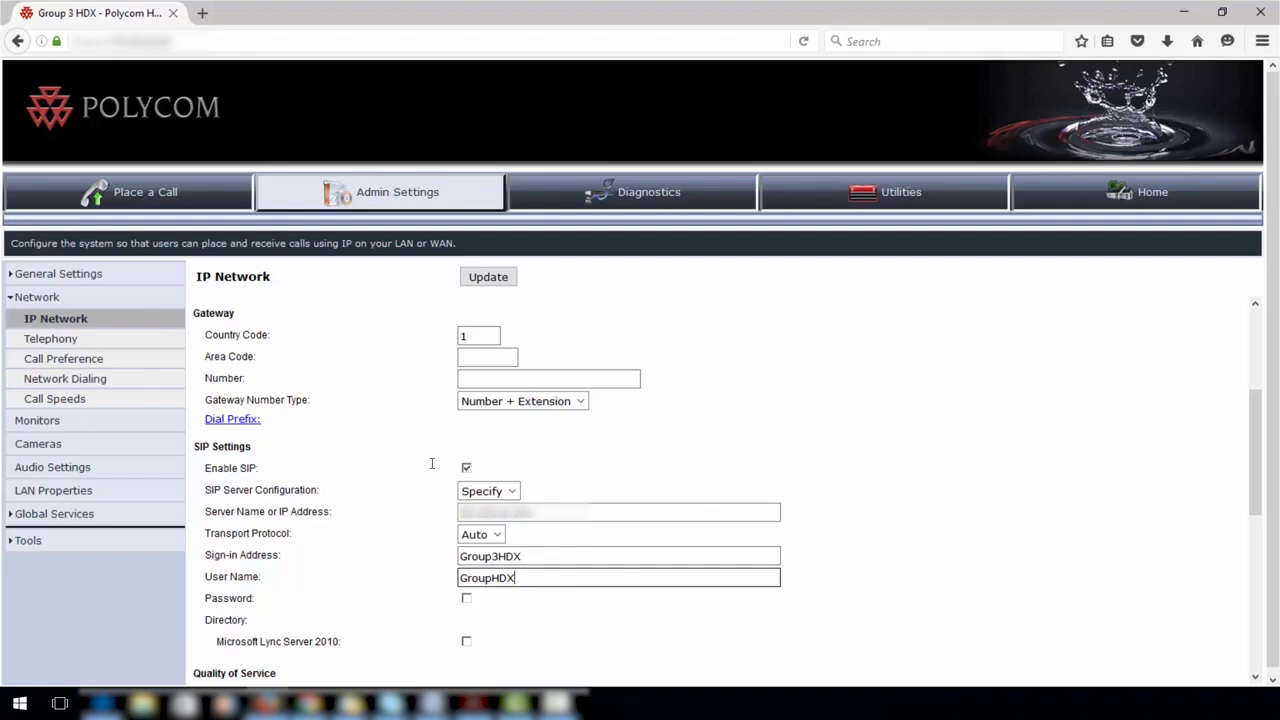
{"action": "left_click", "coordinate": [530, 562]}
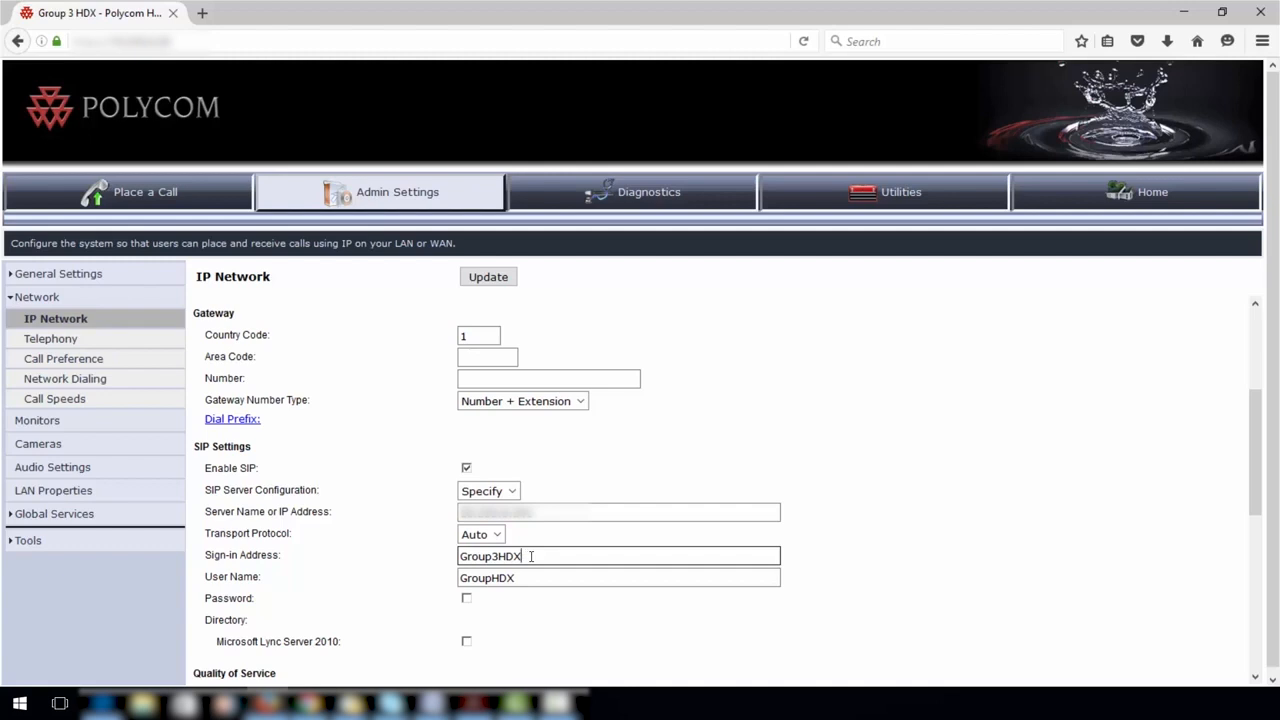
{"action": "left_click", "coordinate": [490, 279]}
{"action": "left_click", "coordinate": [489, 279]}
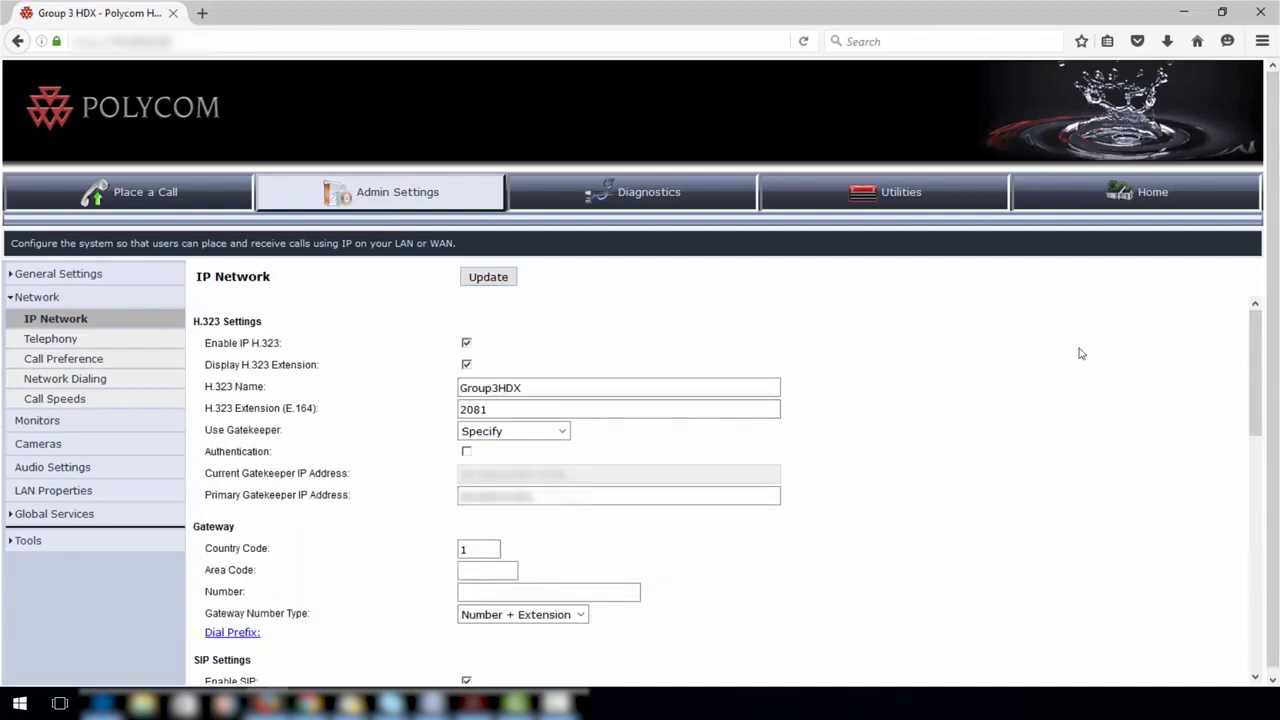
Step: Check the gatekeeper's connection details in the system status diagnostics
{"action": "left_click", "coordinate": [636, 198]}
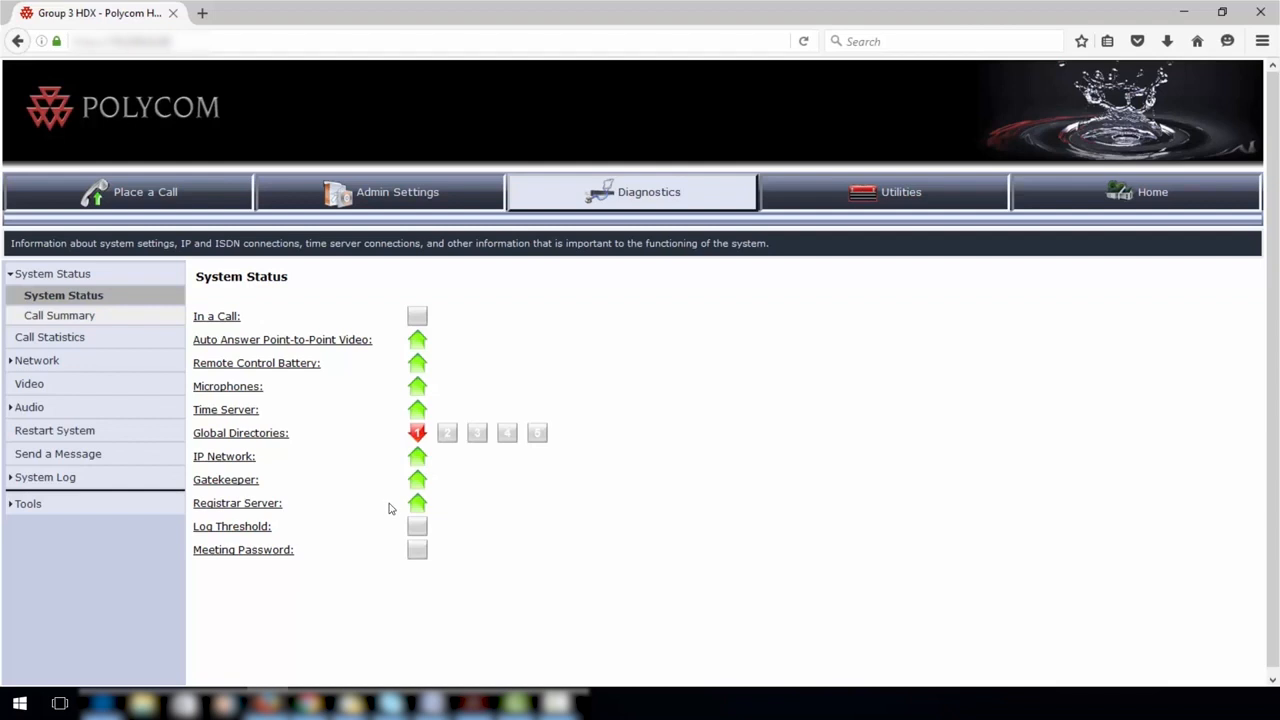
{"action": "left_click", "coordinate": [239, 481]}
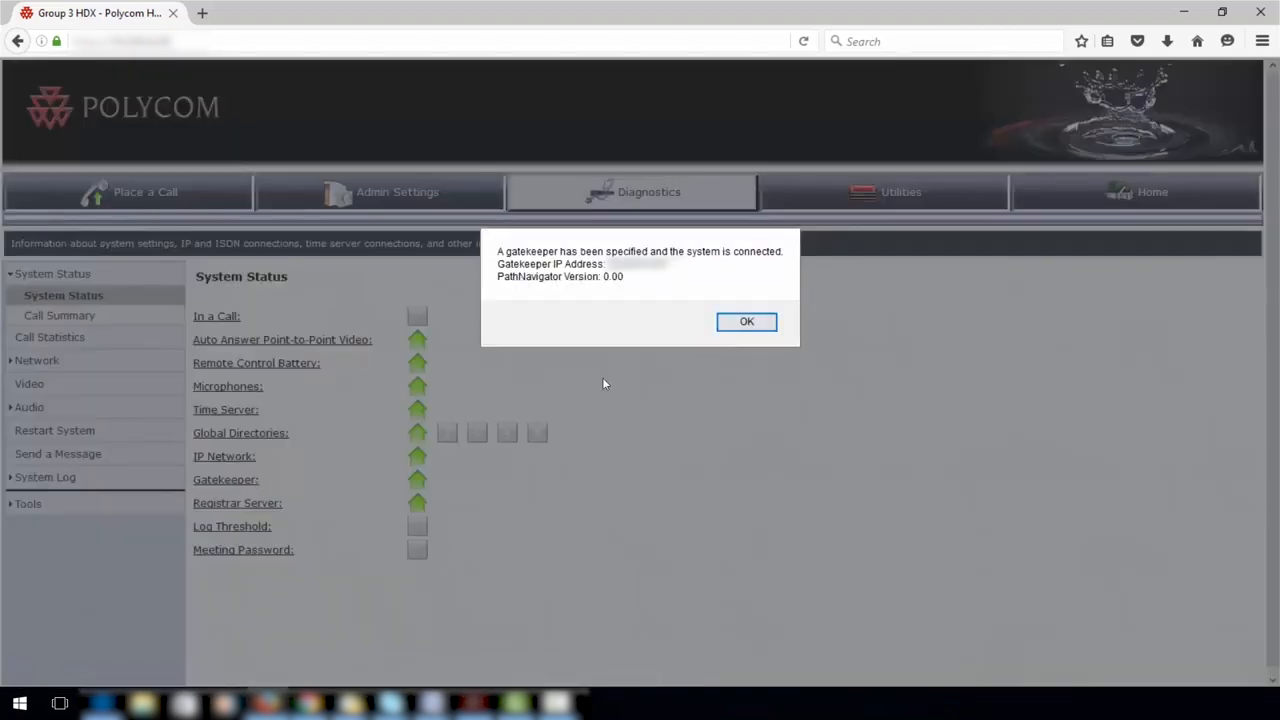
{"action": "left_click", "coordinate": [743, 324]}
Step: Switch to the Polycom DMA 7000 and examine the registered endpoints with the Alias column widened
{"action": "left_click", "coordinate": [104, 704]}
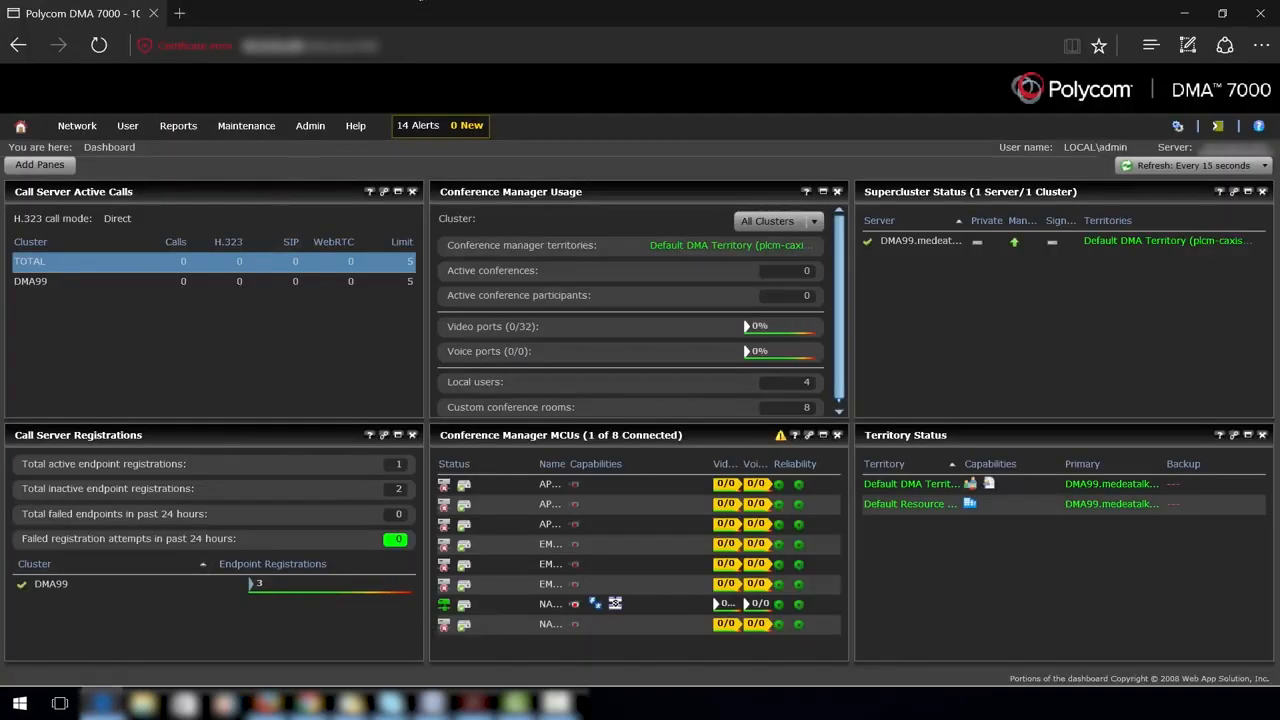
{"action": "left_click", "coordinate": [84, 130]}
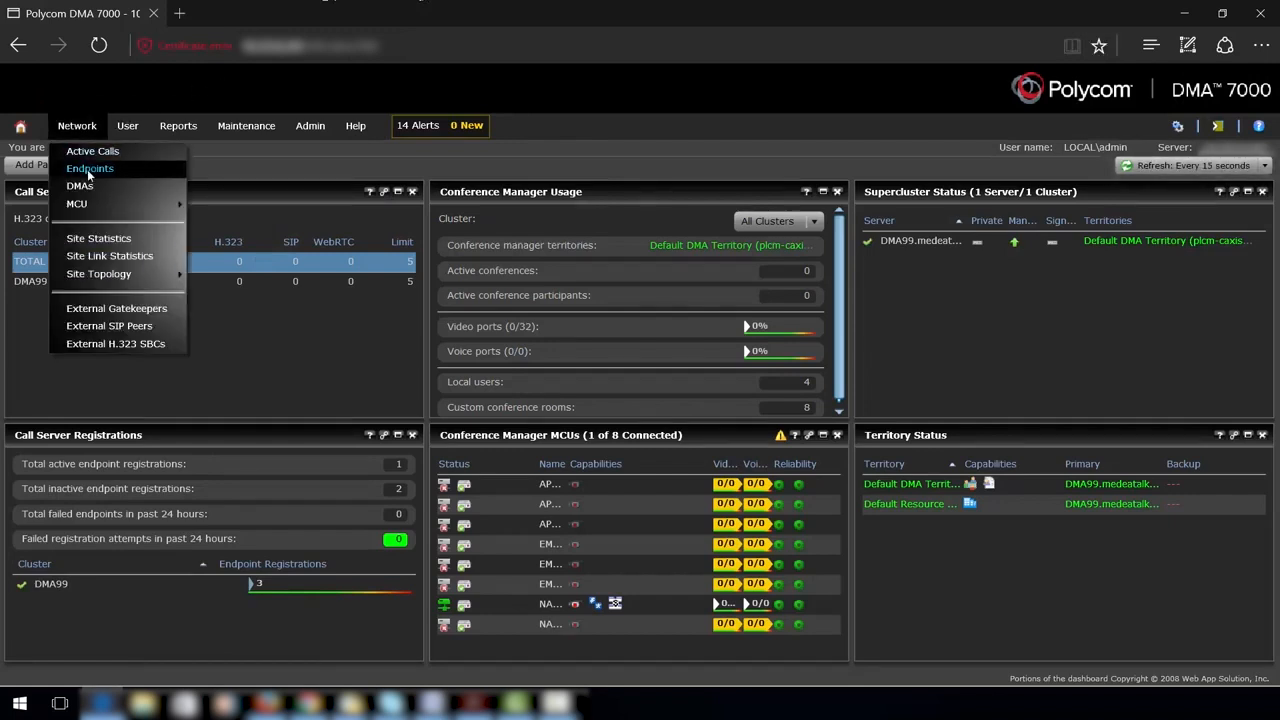
{"action": "left_click", "coordinate": [88, 170]}
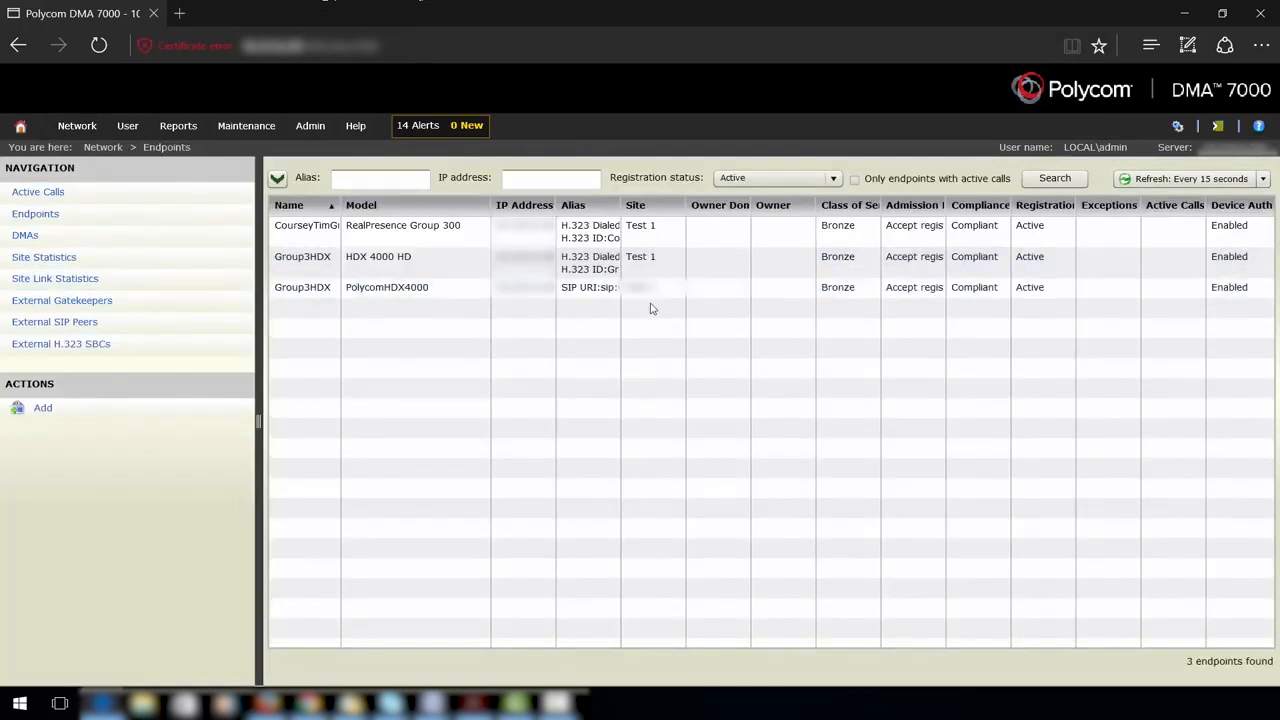
{"action": "left_click_drag", "start_coordinate": [620, 205], "coordinate": [750, 205]}
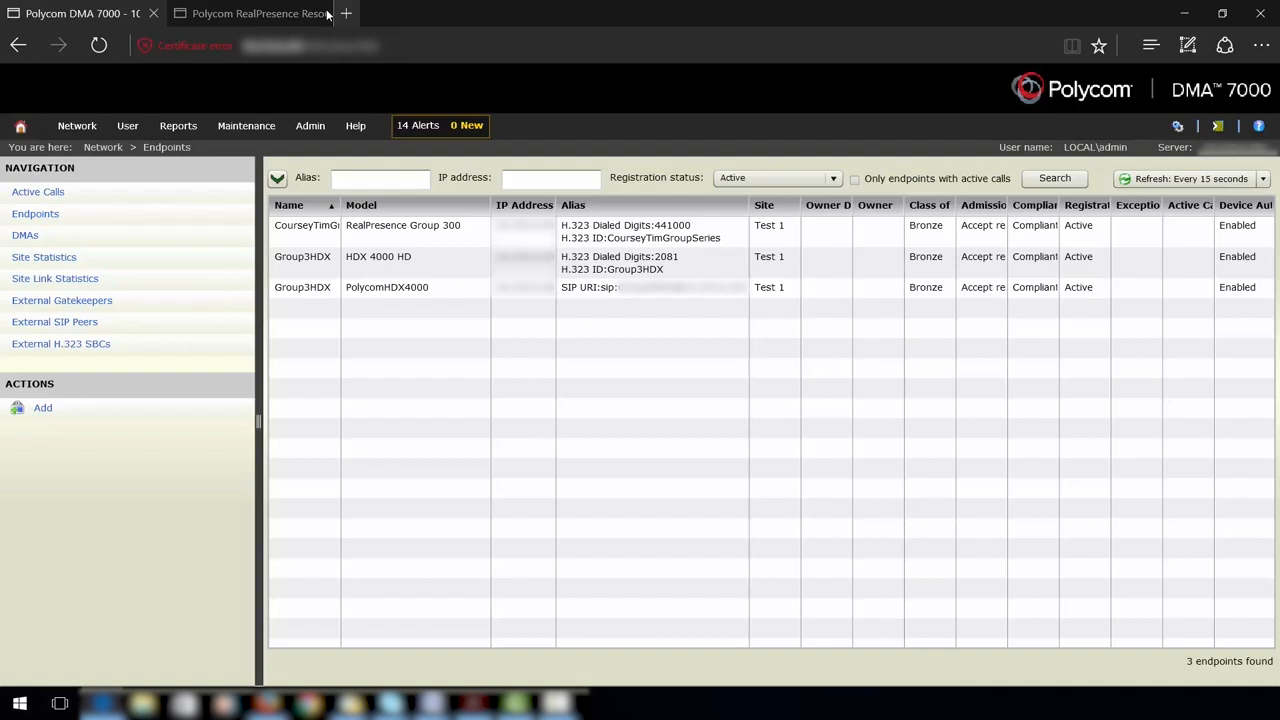
Step: Switch to the RealPresence Resource Manager and examine the entries in its Global Address Book
{"action": "mouse_move", "coordinate": [268, 14]}
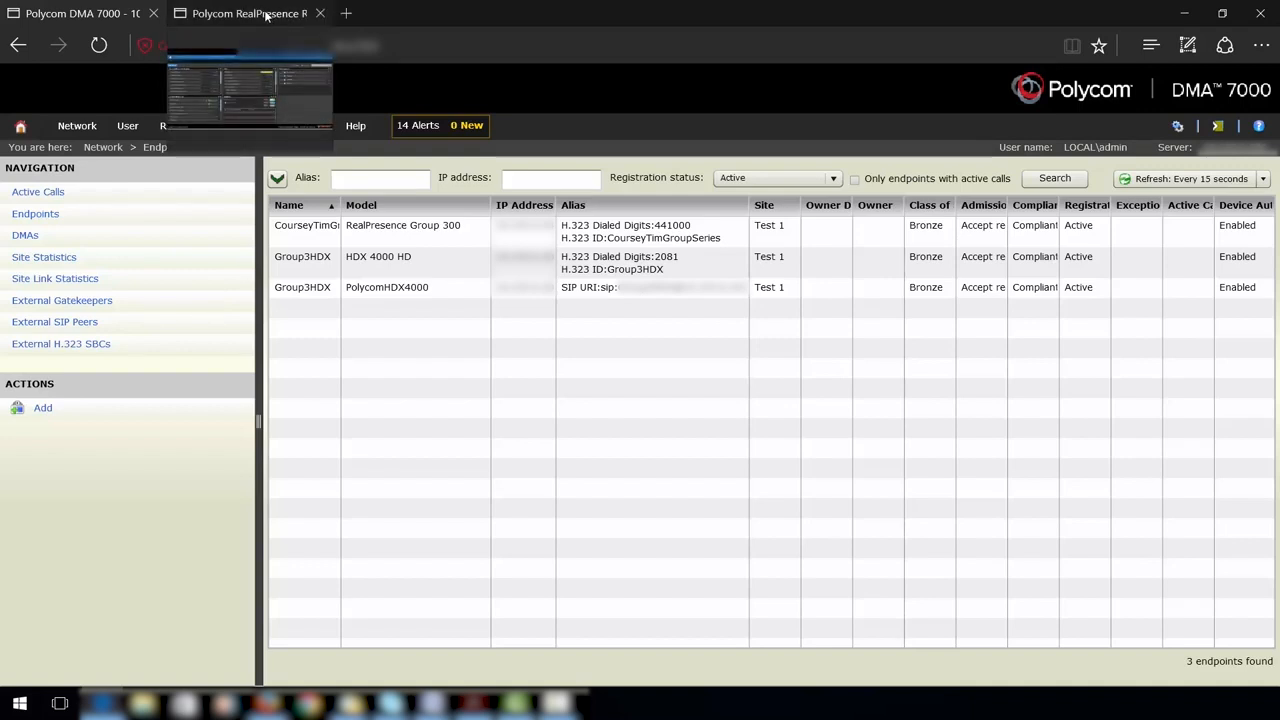
{"action": "left_click", "coordinate": [268, 14]}
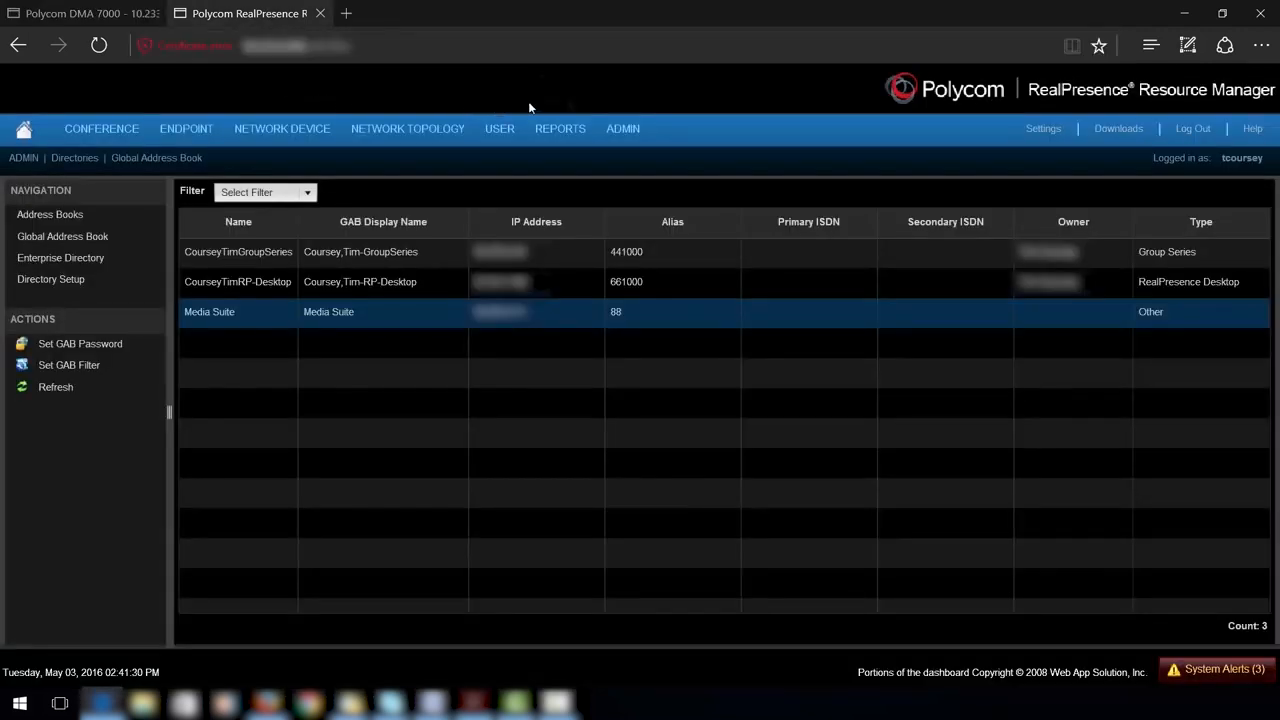
{"action": "left_click", "coordinate": [622, 128]}
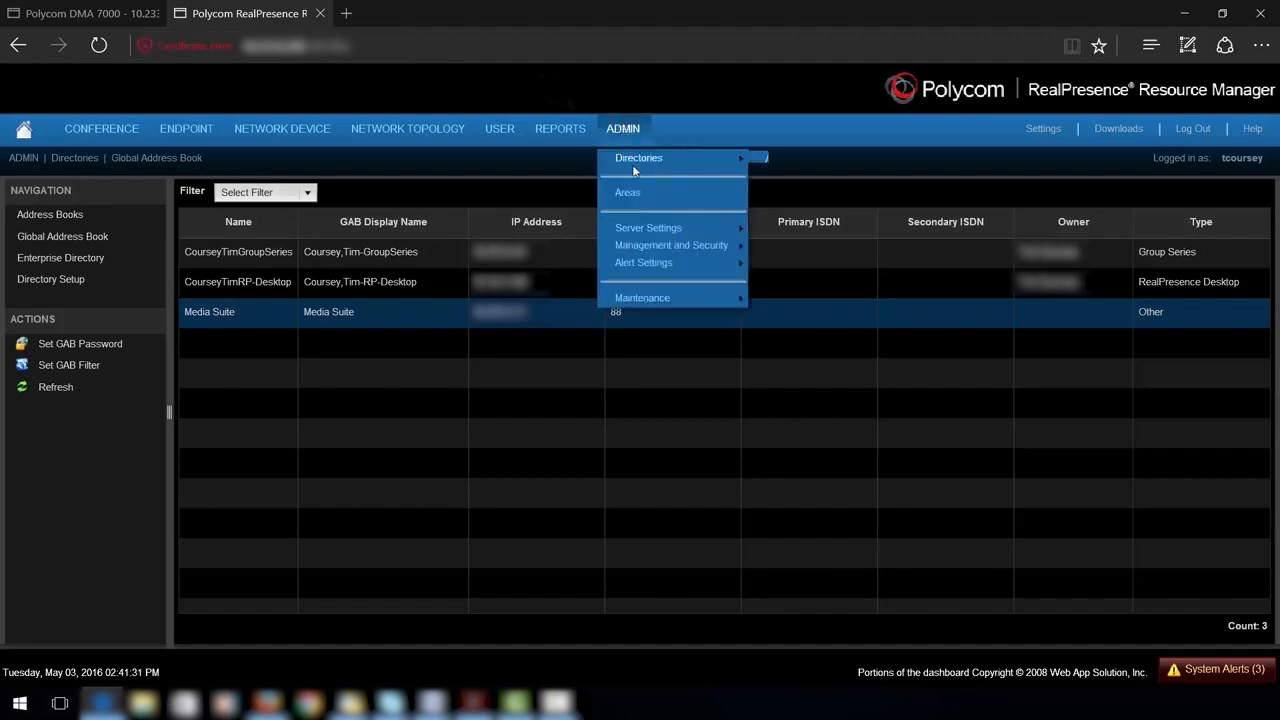
{"action": "mouse_move", "coordinate": [738, 166]}
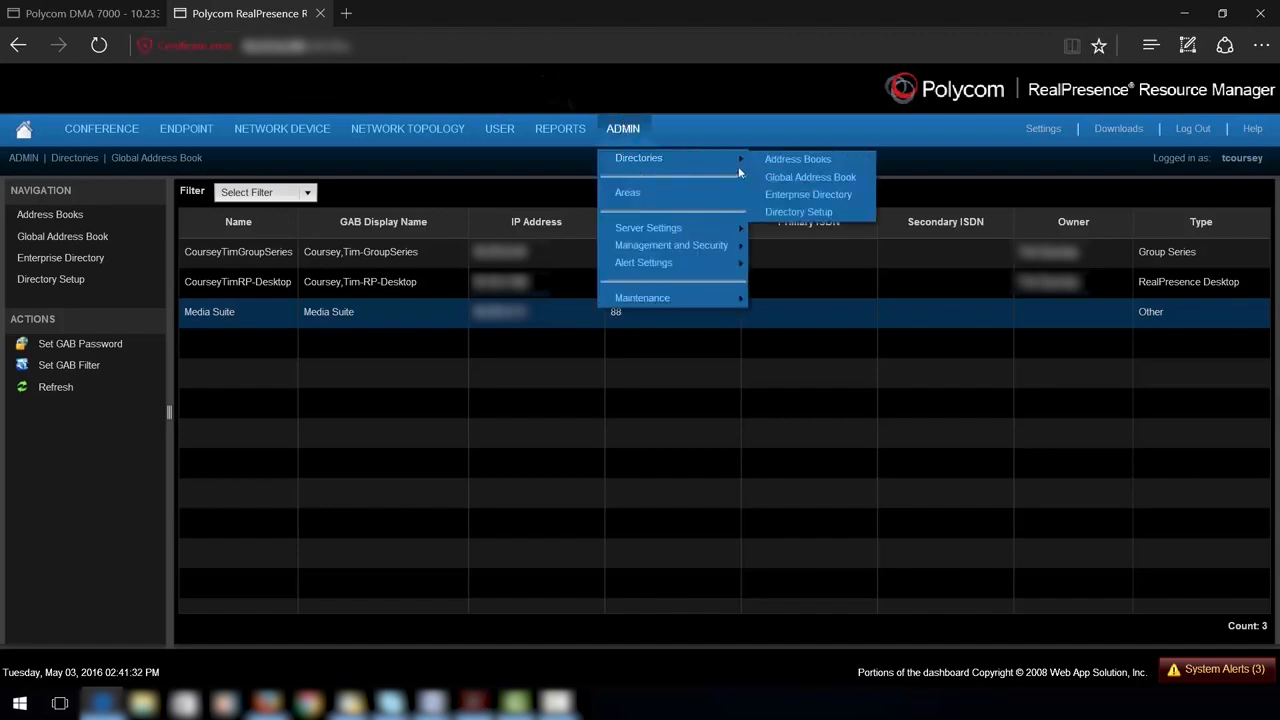
{"action": "left_click", "coordinate": [797, 179]}
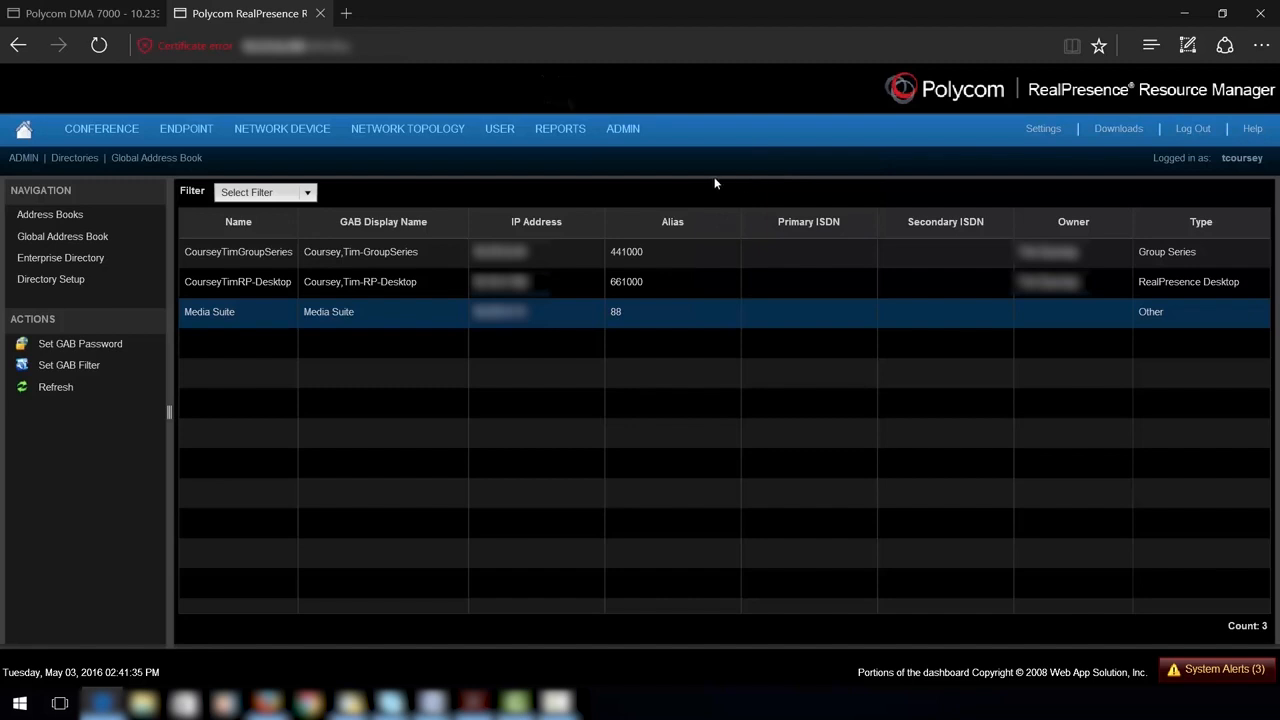
{"action": "left_click", "coordinate": [519, 262]}
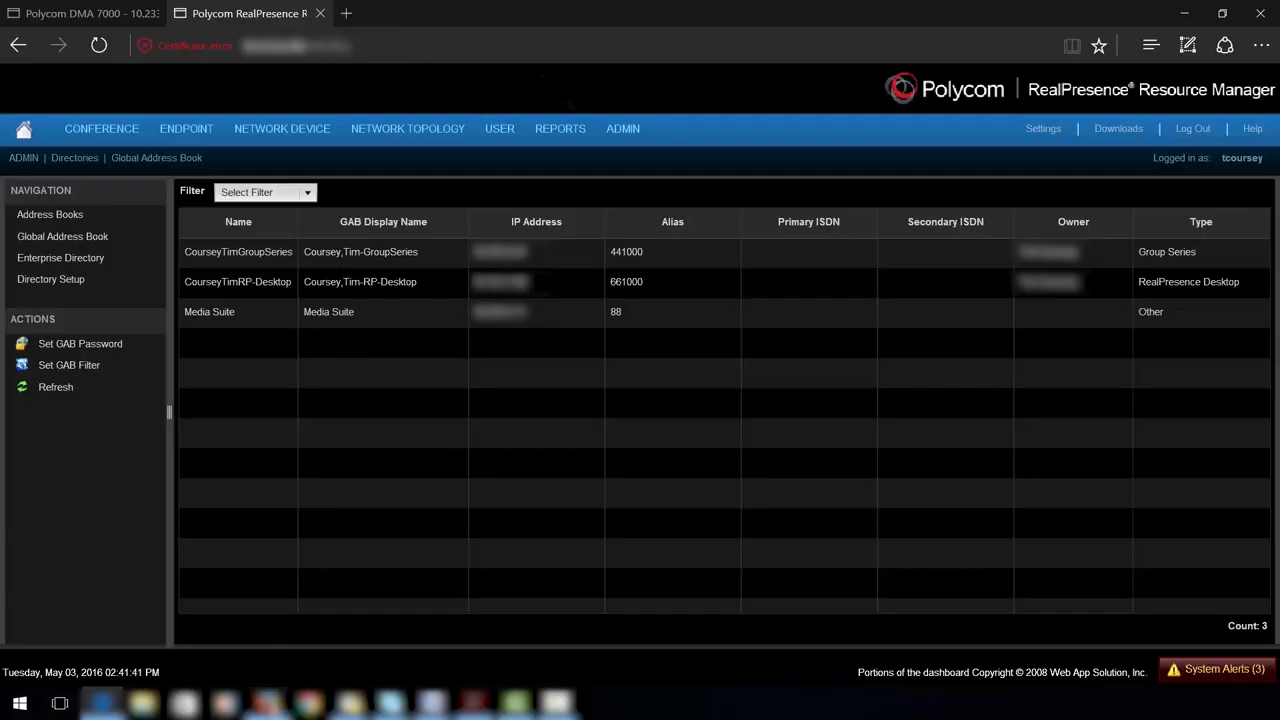
Step: Switch to the HDX web interface and open its Directory Servers settings
{"action": "left_click", "coordinate": [270, 706]}
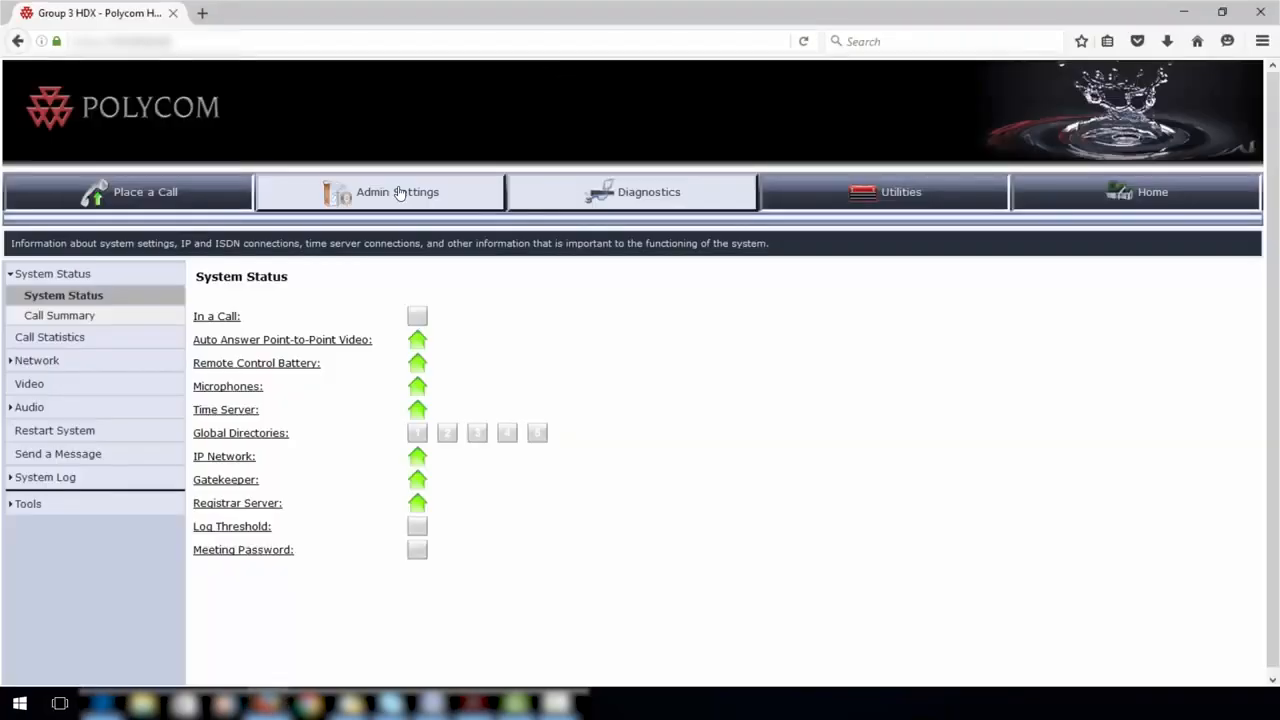
{"action": "left_click", "coordinate": [398, 192]}
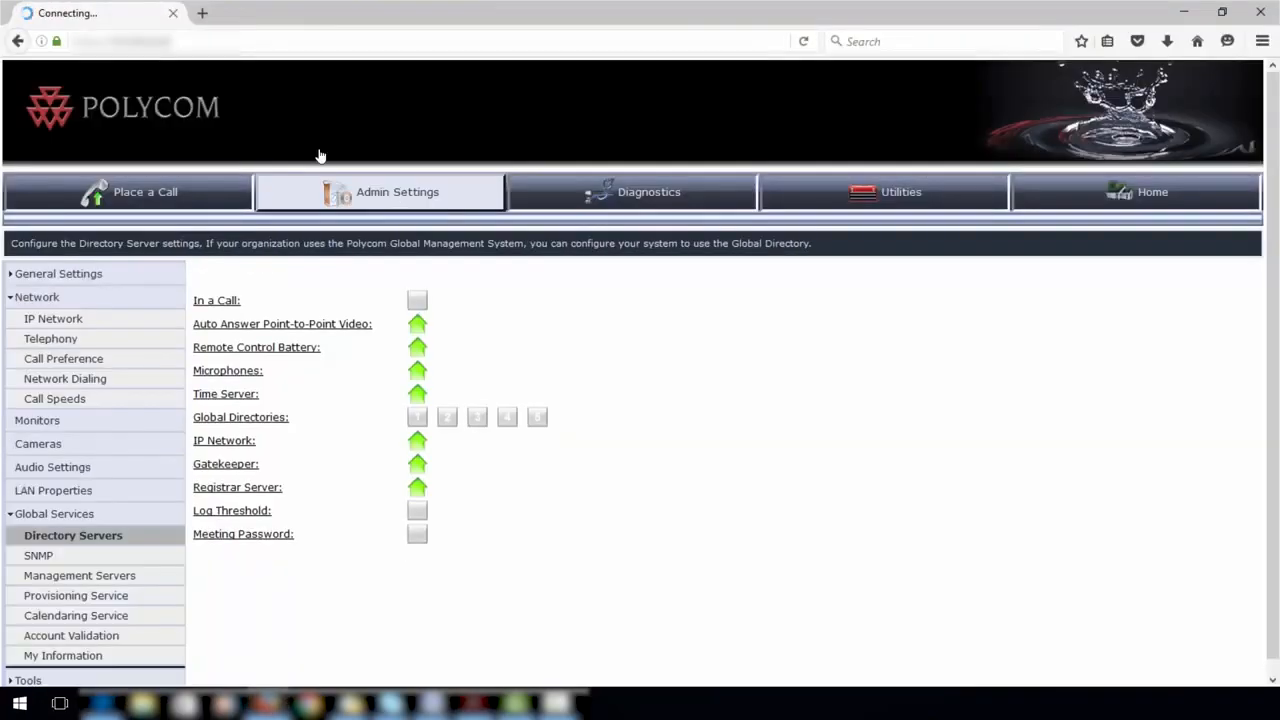
{"action": "left_click", "coordinate": [82, 537]}
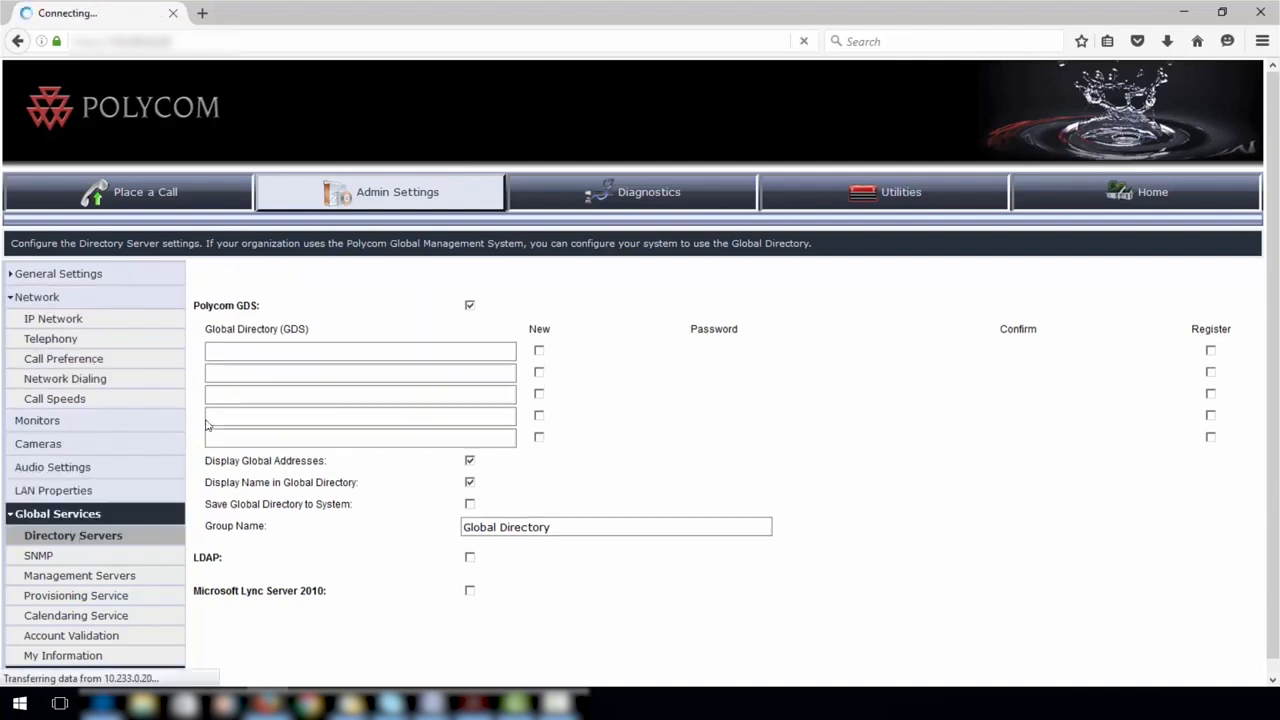
Step: Enter the Resource Manager's IP address as the first Polycom GDS global directory, enable its registration, and apply the update
{"action": "left_click", "coordinate": [240, 362]}
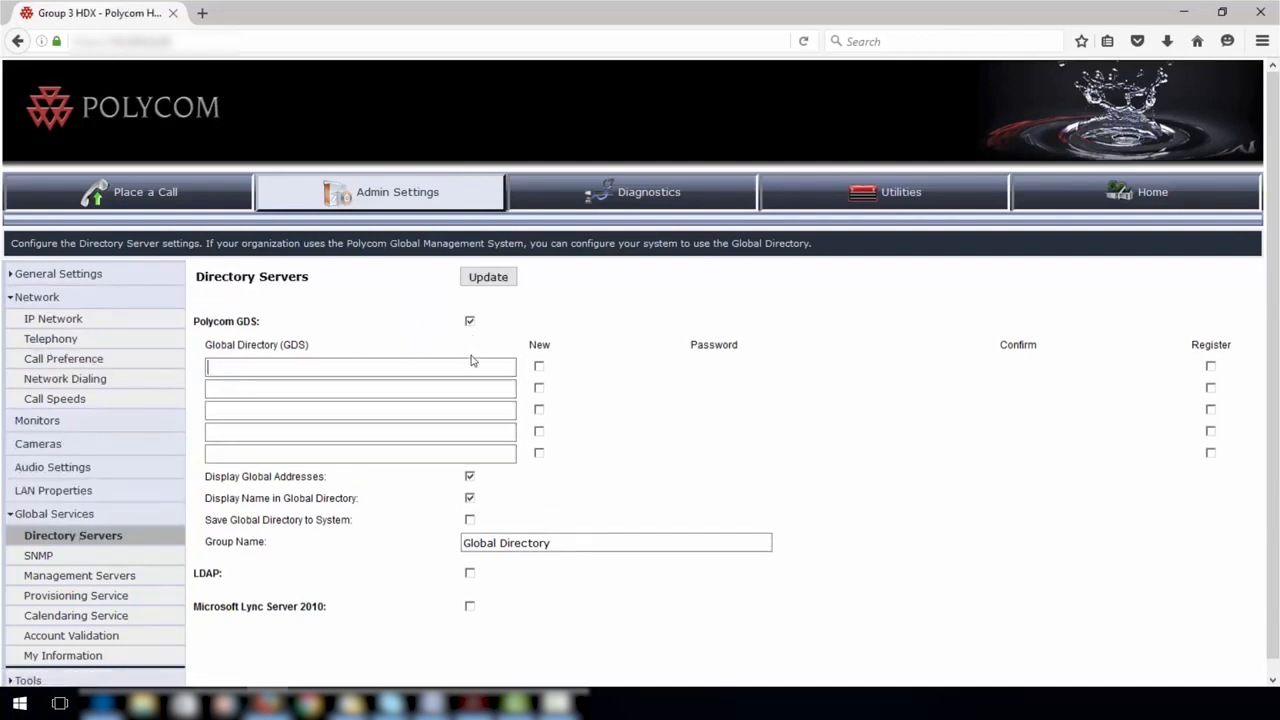
{"action": "type", "text": "10.223.18.10"}
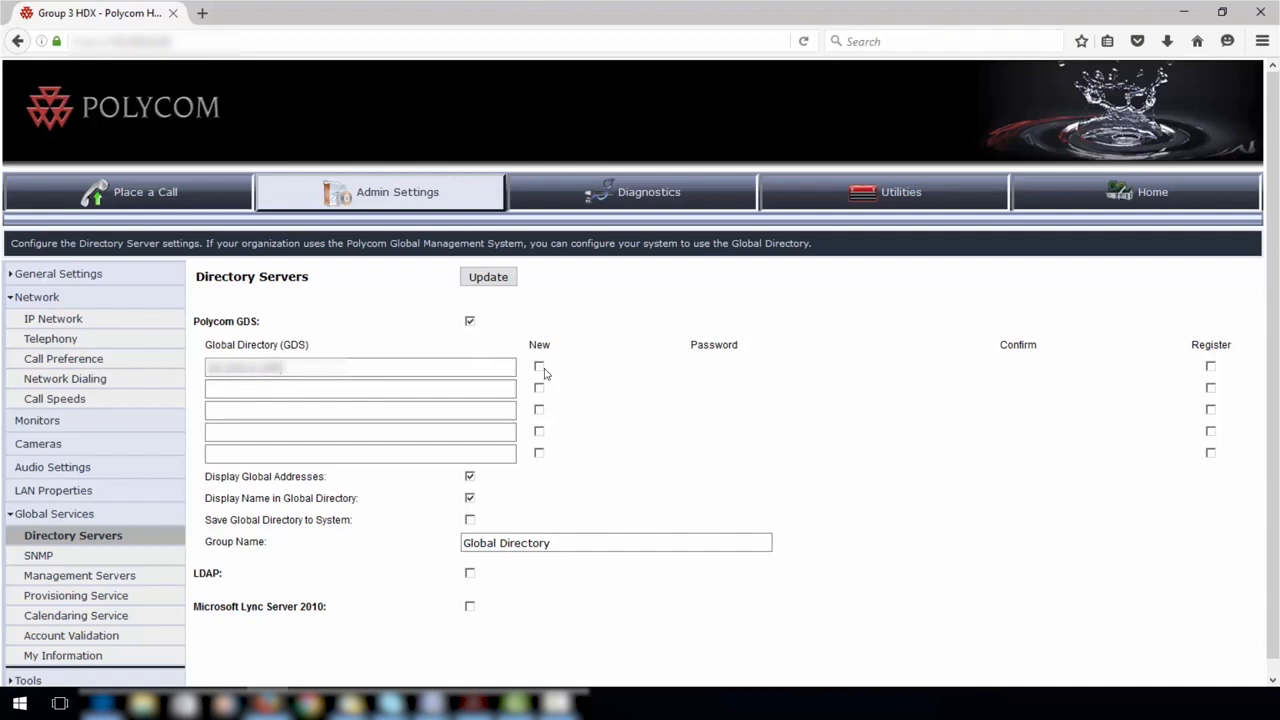
{"action": "left_click", "coordinate": [540, 367]}
{"action": "left_click", "coordinate": [1213, 368]}
{"action": "left_click", "coordinate": [498, 279]}
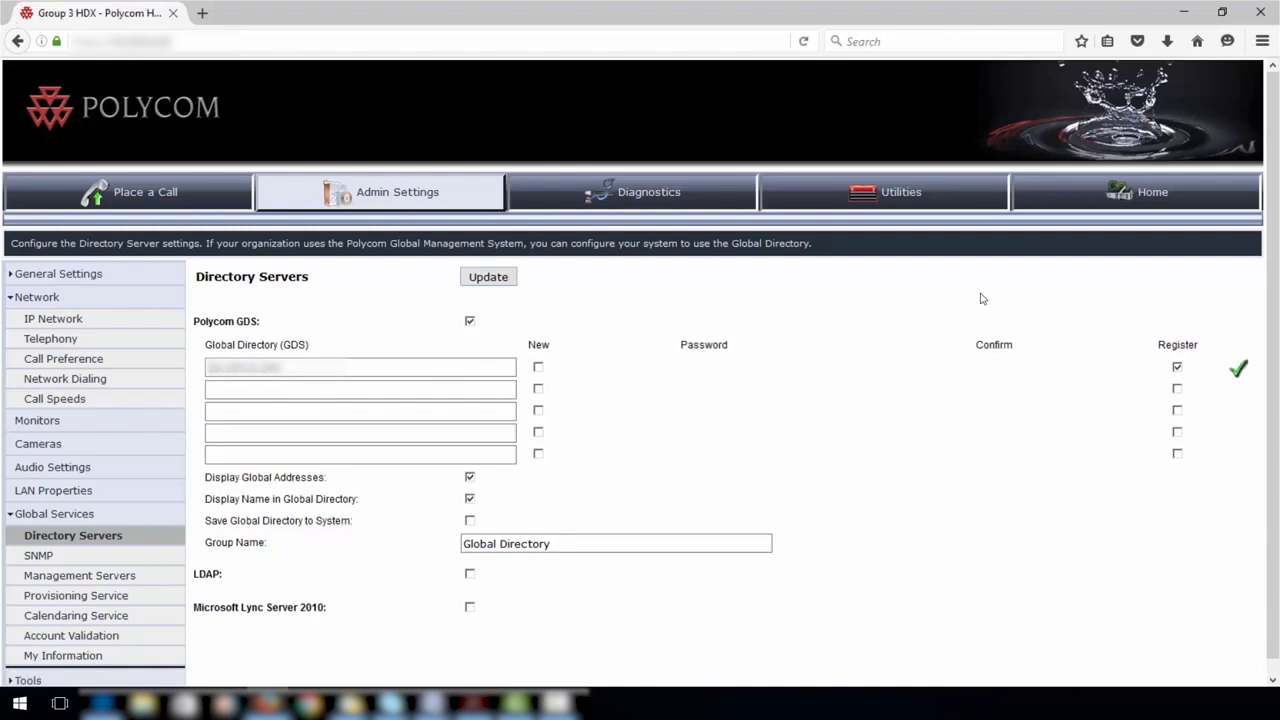
Step: Switch to the RealPresence Resource Manager, refresh the Global Address Book, and check the Group 3 HDX entry
{"action": "left_click", "coordinate": [104, 704]}
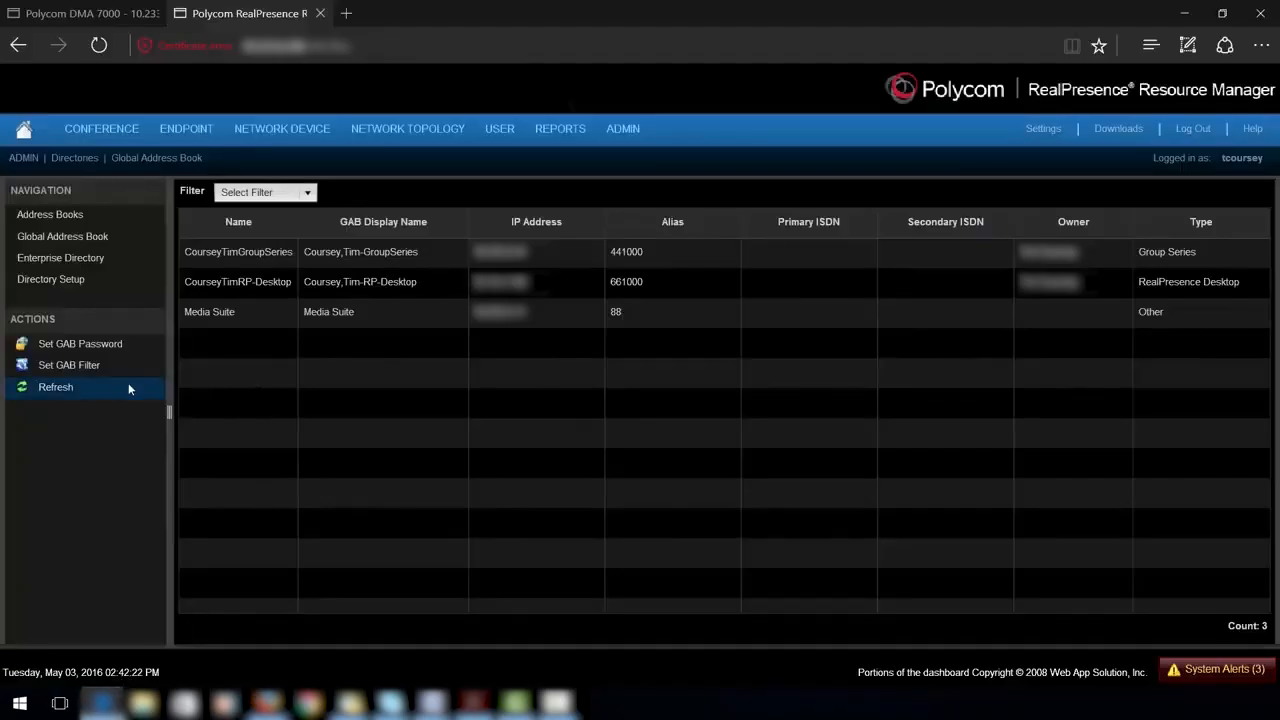
{"action": "left_click", "coordinate": [61, 388]}
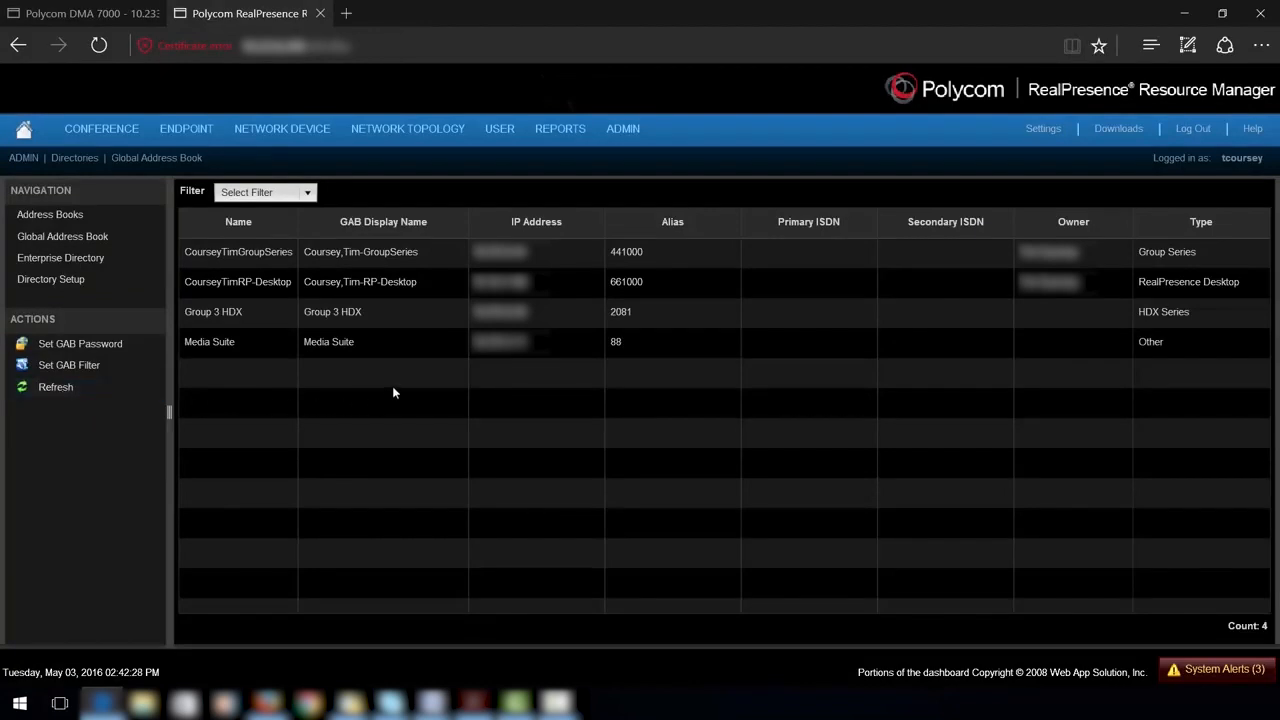
{"action": "left_click", "coordinate": [408, 313]}
Step: Open the monitor view of the endpoints in the Resource Manager
{"action": "left_click", "coordinate": [176, 130]}
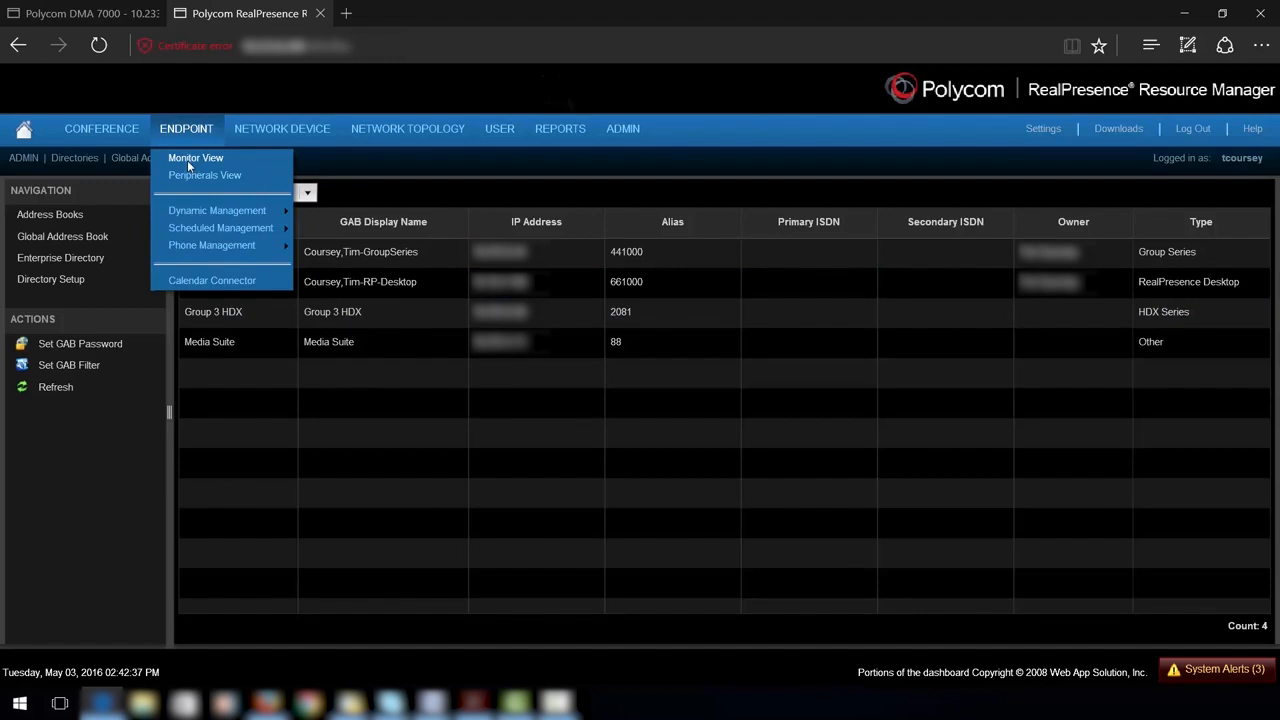
{"action": "left_click", "coordinate": [190, 162]}
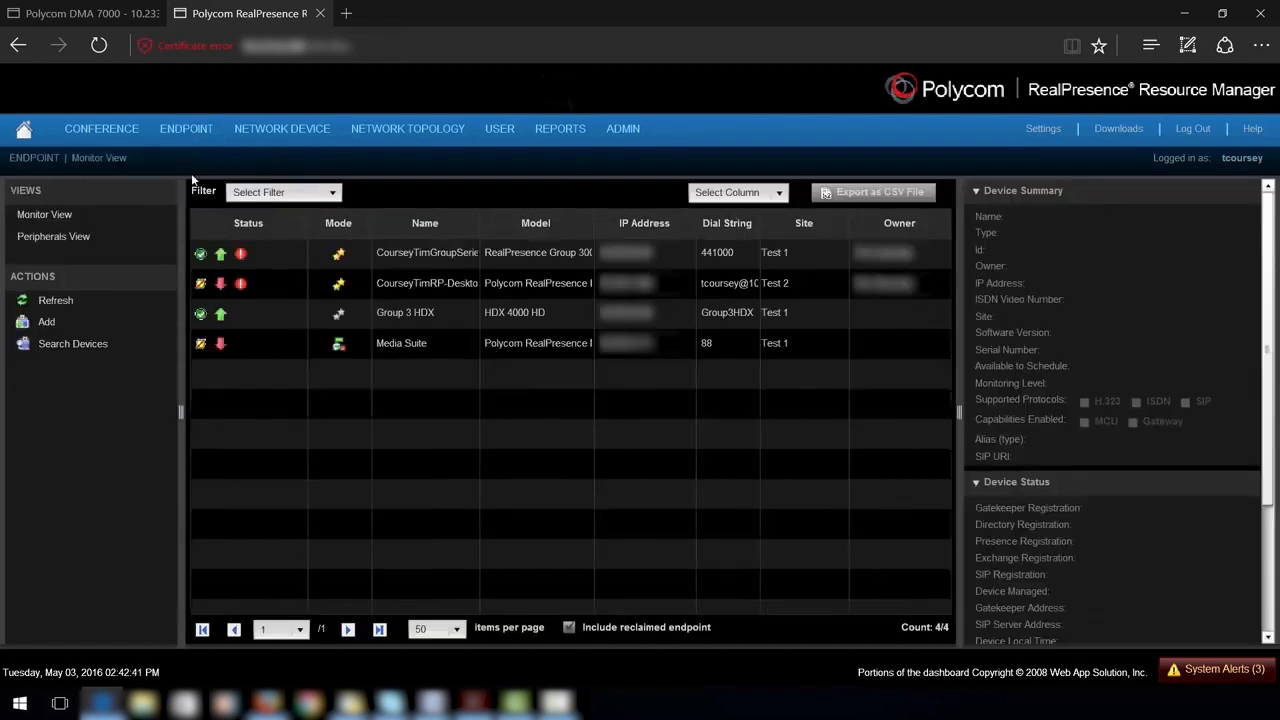